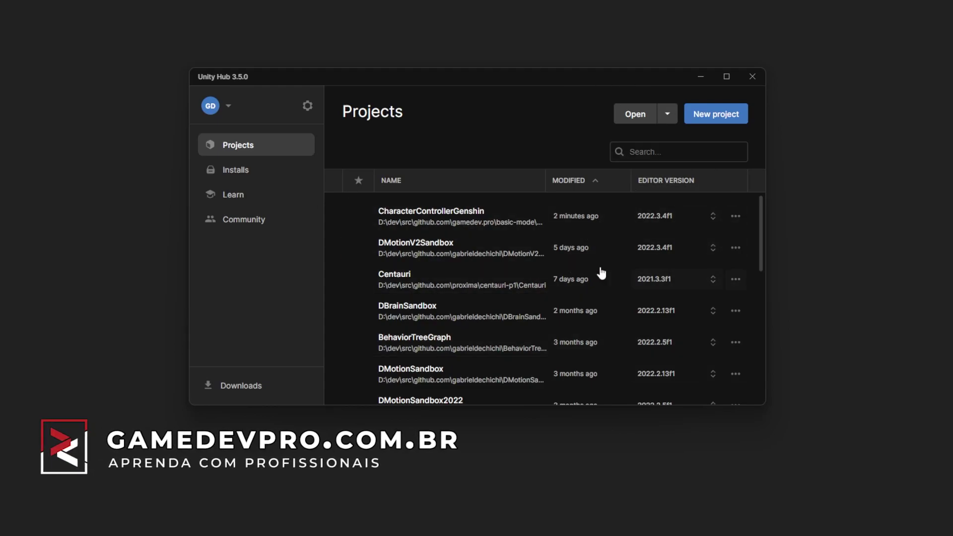
# Start a new project on editor 2022.3.4f1 using the downloaded 3D (URP) template.
pyautogui.click(717, 116)
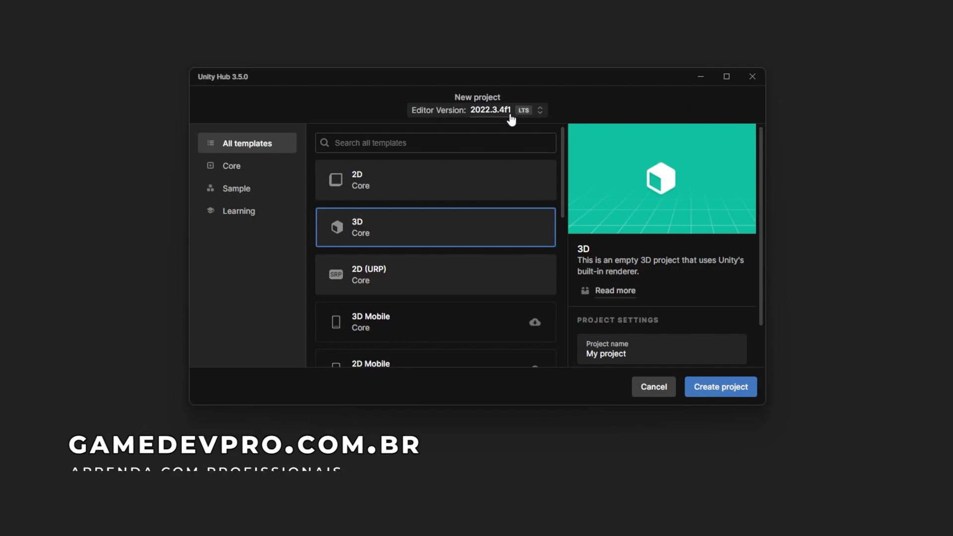
pyautogui.click(510, 112)
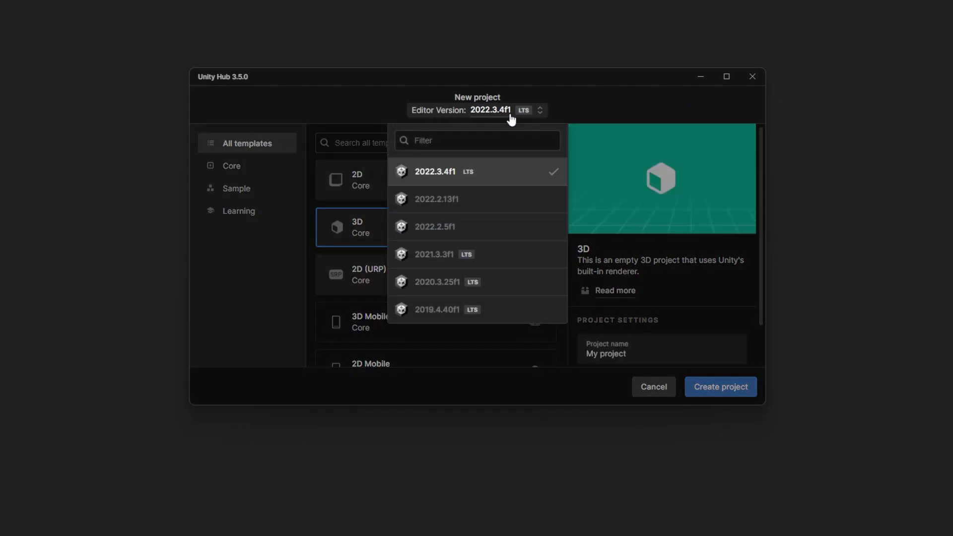
pyautogui.click(456, 183)
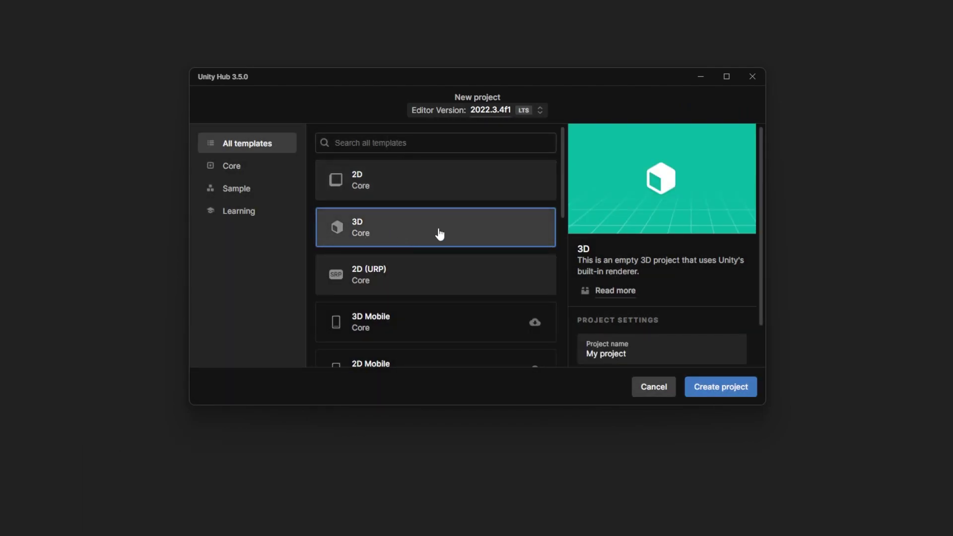
pyautogui.scroll(-2, 438, 234)
pyautogui.scroll(-3, 432, 232)
pyautogui.click(363, 255)
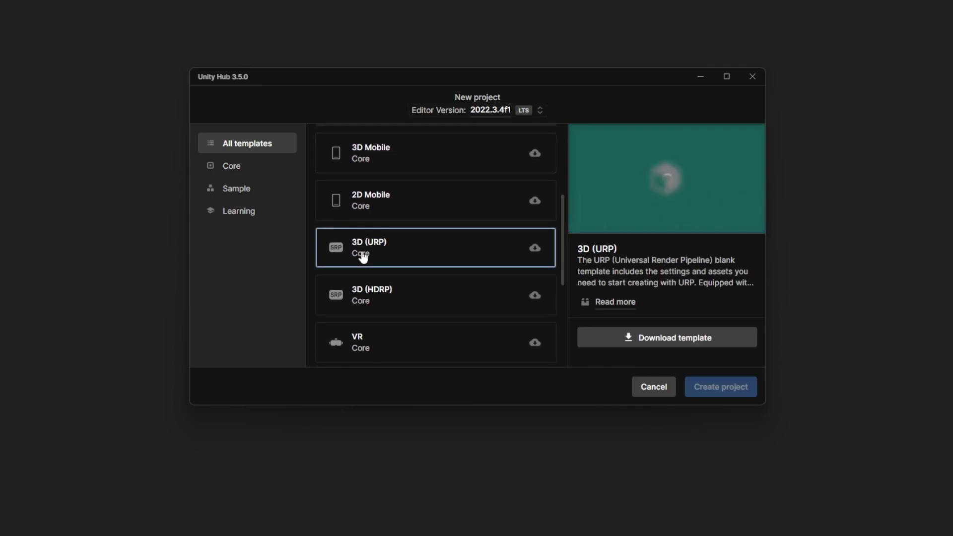
pyautogui.click(668, 338)
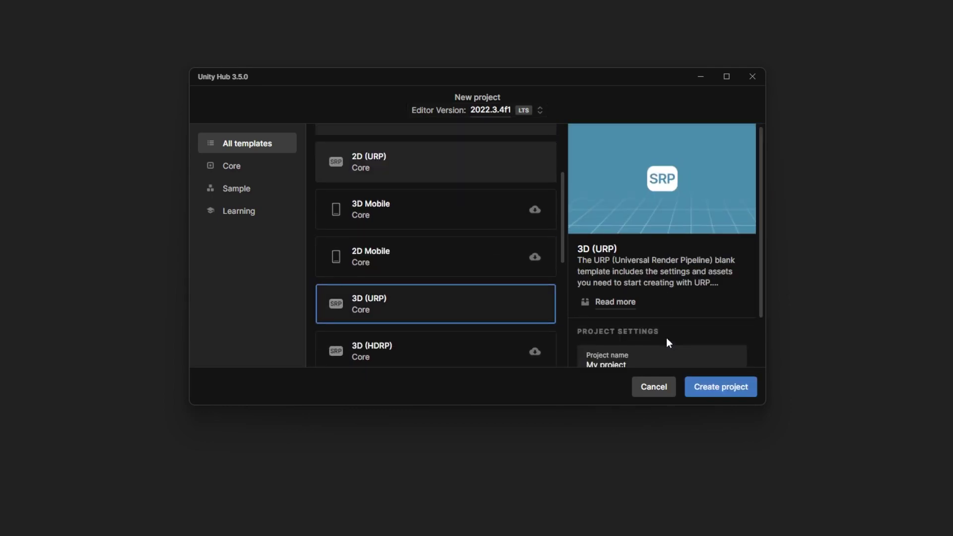
# Name the project CharacterControllerGenshin2, choose its save location, and create it.
pyautogui.scroll(-1, 666, 338)
pyautogui.click(636, 308)
pyautogui.write('Character Co')
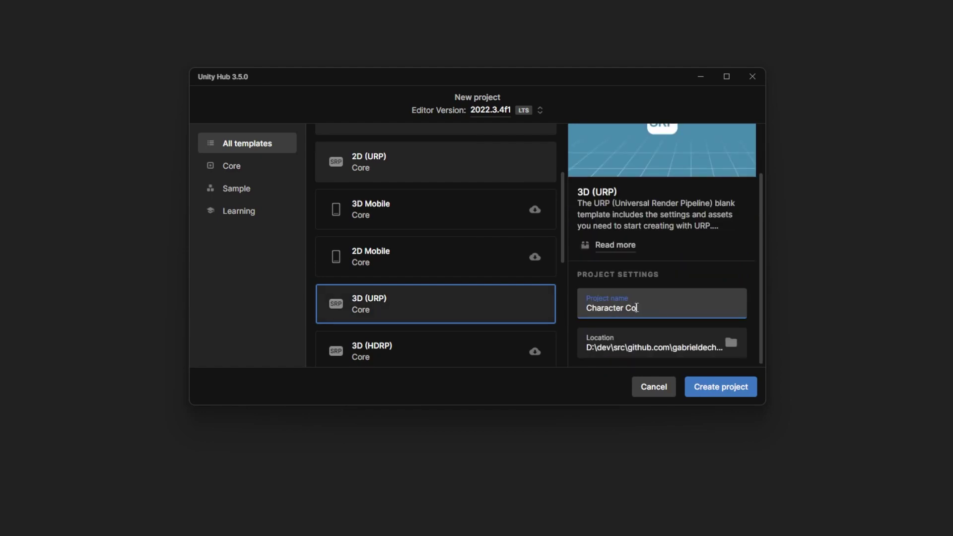
pyautogui.press('BackSpace')
pyautogui.press('BackSpace')
pyautogui.press('BackSpace')
pyautogui.write('Controller')
pyautogui.write('Genshin2')
pyautogui.click(737, 349)
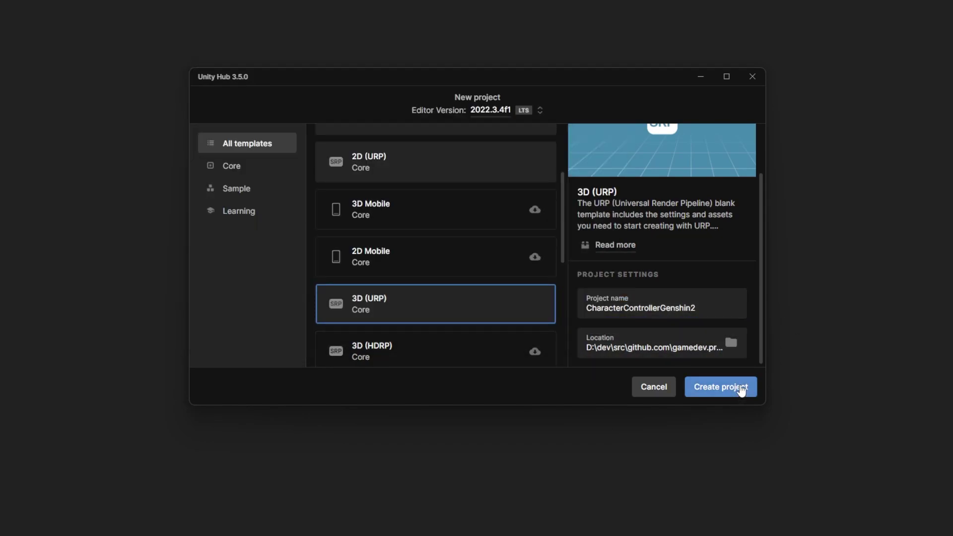
pyautogui.click(741, 390)
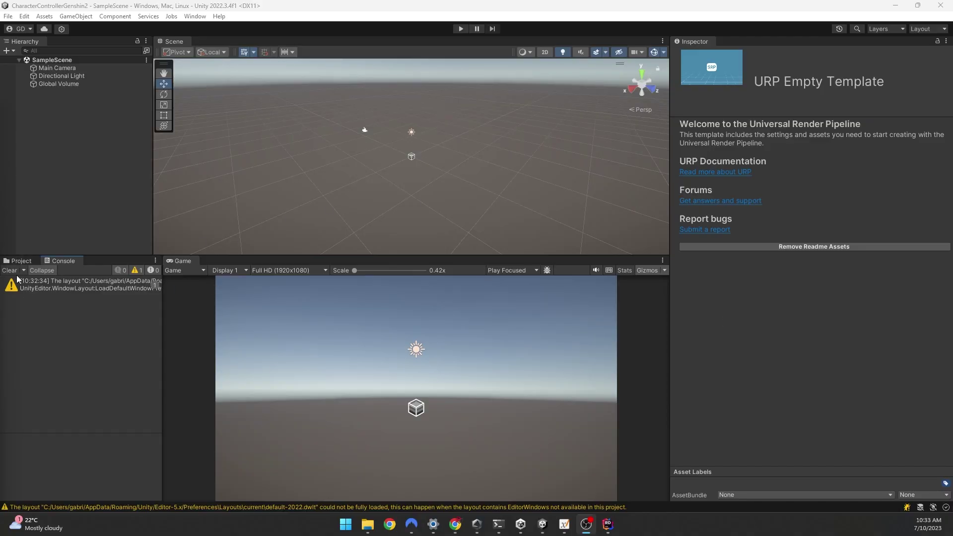
# Delete the TutorialInfo folder from Assets.
pyautogui.click(25, 262)
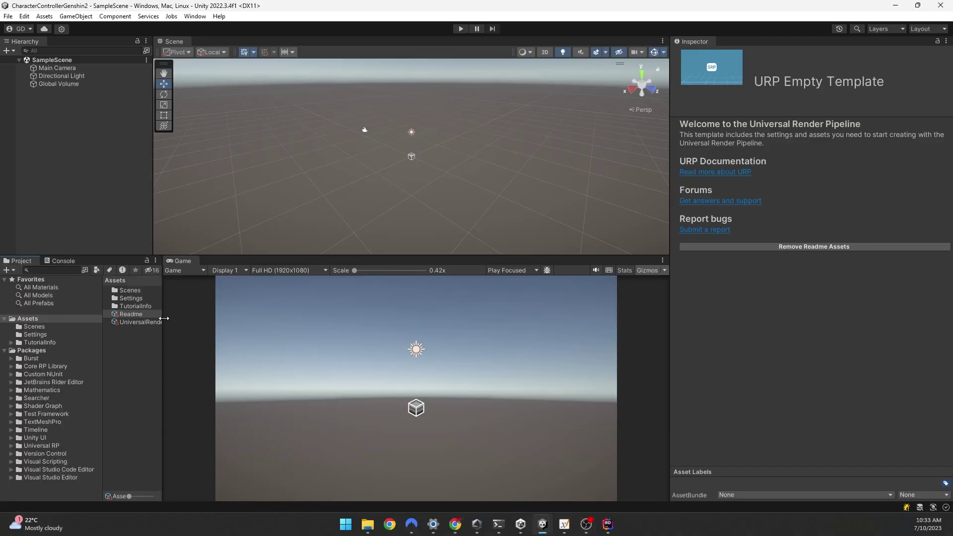
pyautogui.moveTo(163, 318); pyautogui.dragTo(202, 318)
pyautogui.click(144, 306)
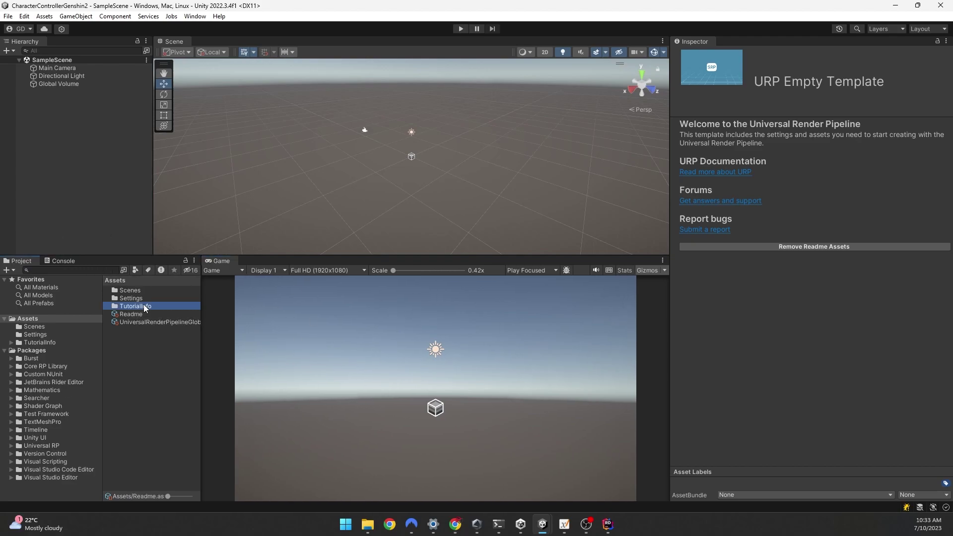
pyautogui.press('Delete')
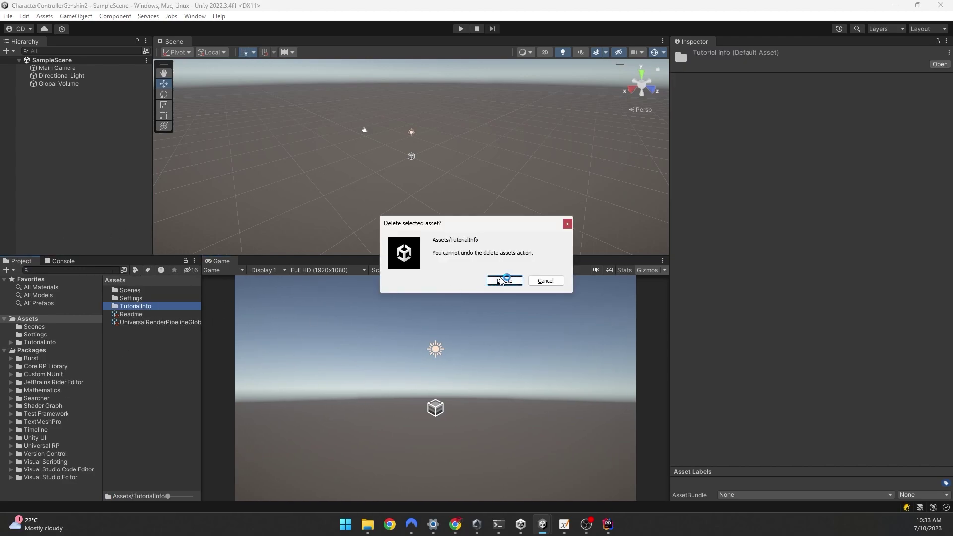
pyautogui.click(503, 278)
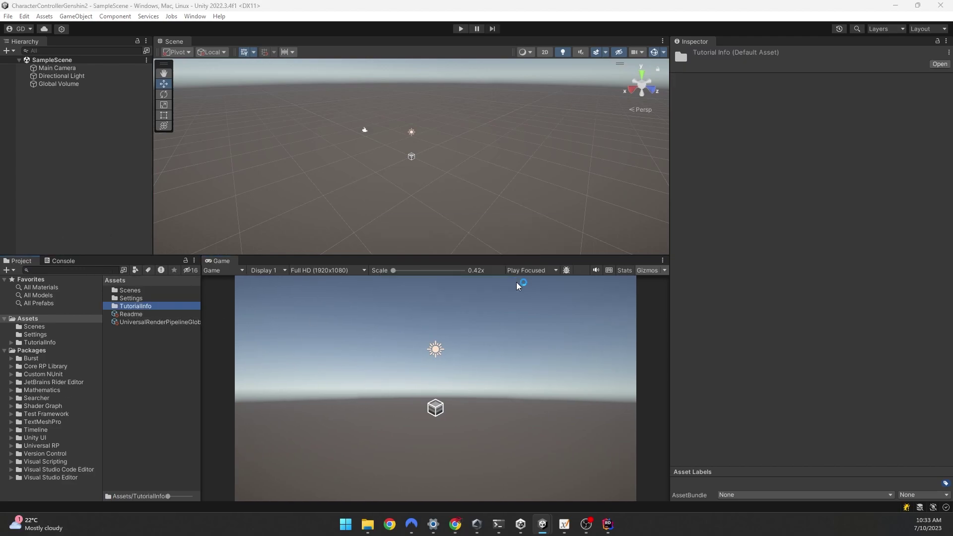
# Create two new folders in Assets named Game and Plugins.
pyautogui.rightClick(149, 340)
pyautogui.moveTo(198, 58)
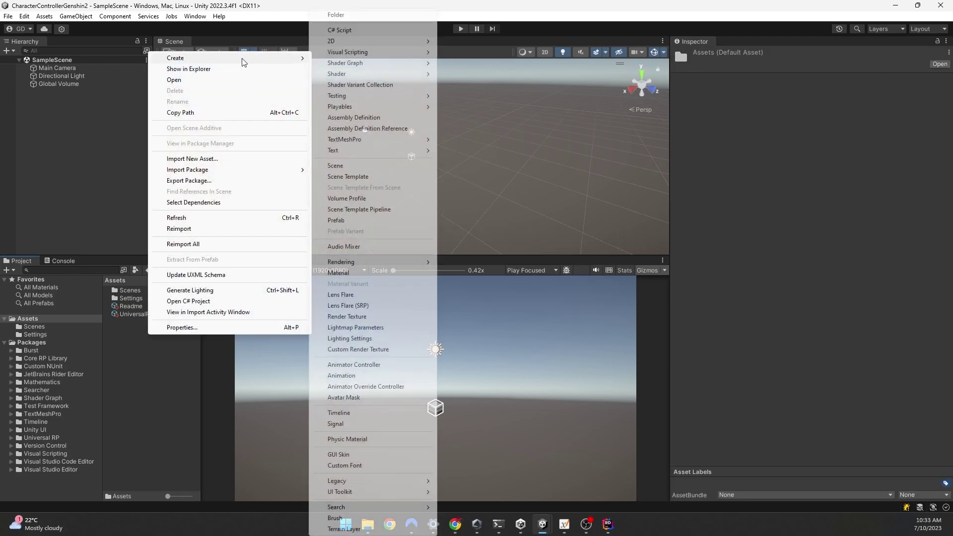
pyautogui.click(360, 18)
pyautogui.write('Game')
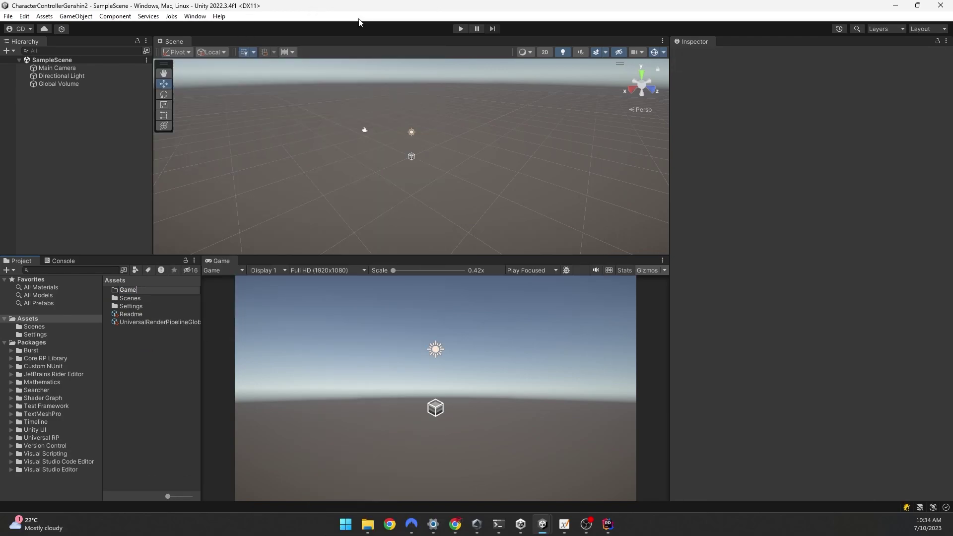
pyautogui.press('Return')
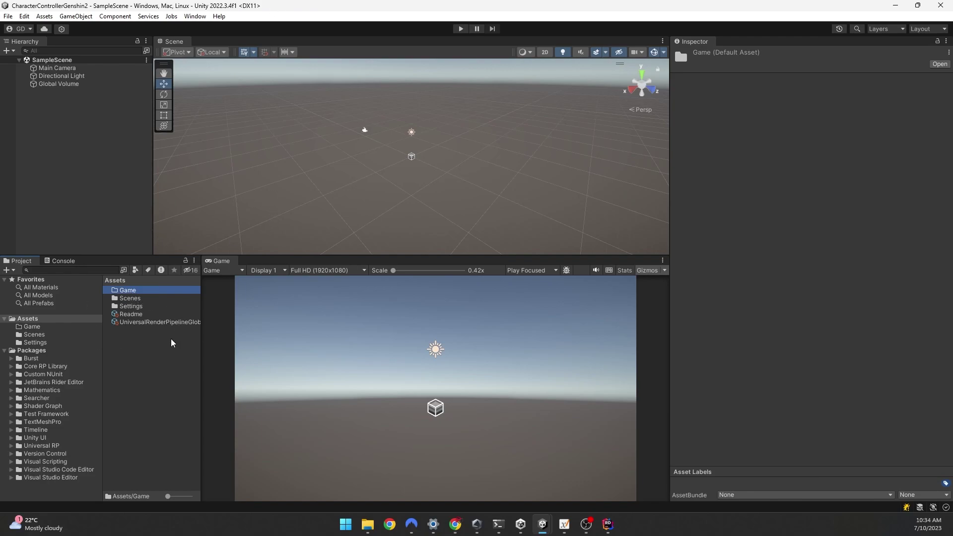
pyautogui.rightClick(143, 347)
pyautogui.moveTo(238, 64)
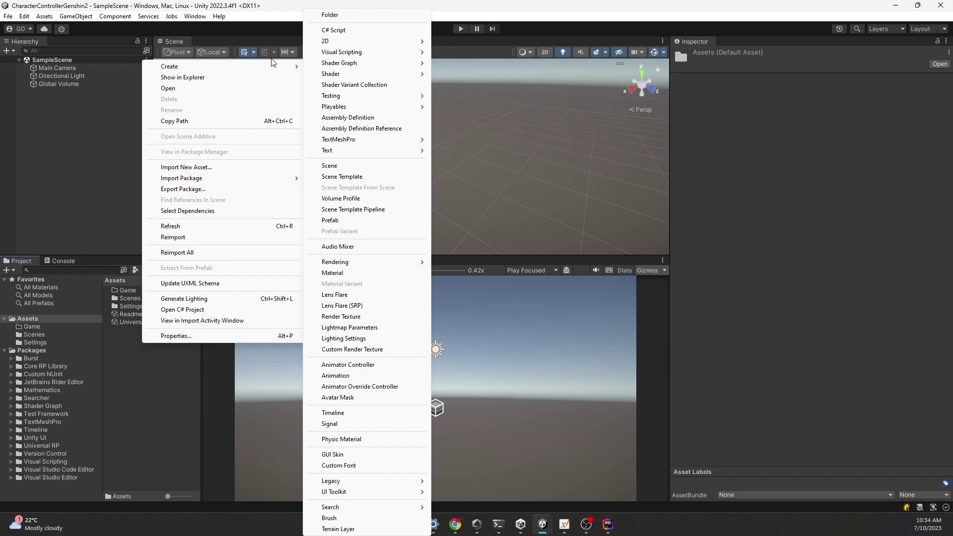
pyautogui.click(360, 19)
pyautogui.write('Plugins')
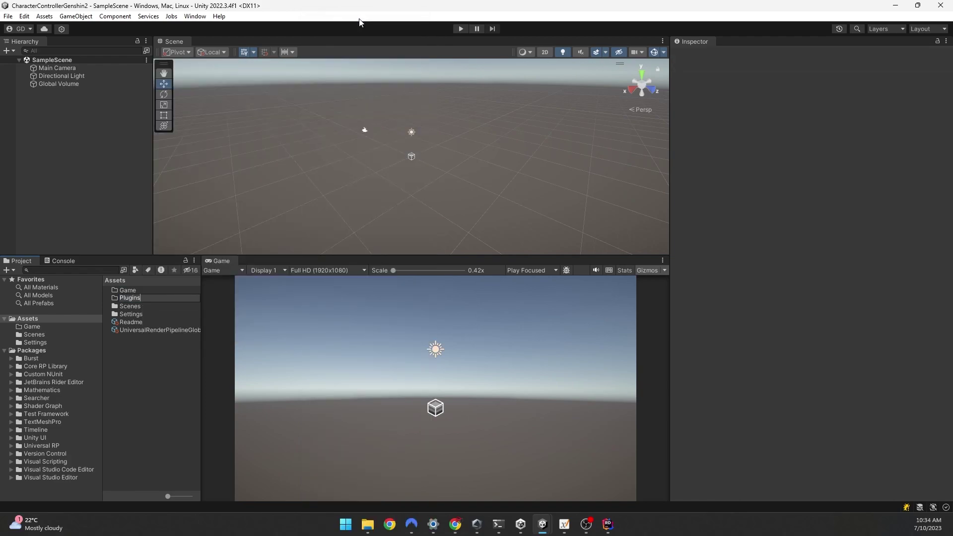
pyautogui.press('Return')
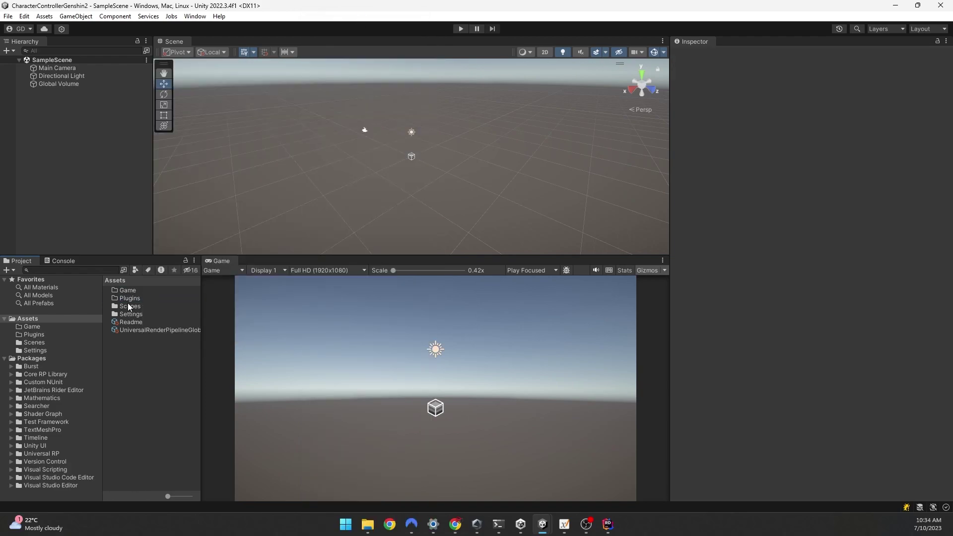
# Move Scenes, Settings, Readme and the URP asset into the Game folder.
pyautogui.click(129, 306)
pyautogui.keyDown('shift'); pyautogui.click(145, 330); pyautogui.keyUp('shift')
pyautogui.moveTo(141, 316); pyautogui.dragTo(128, 291)
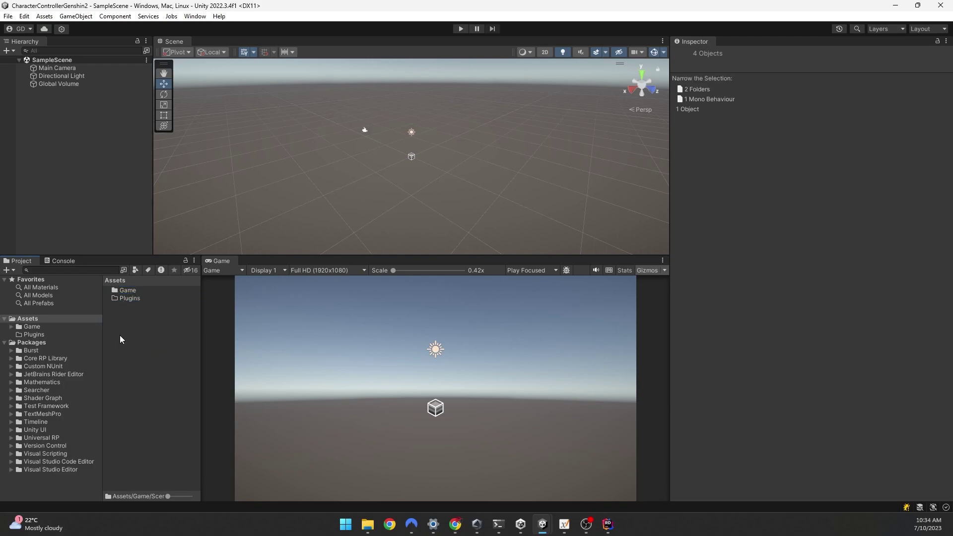
pyautogui.doubleClick(128, 291)
# Add a Scripts folder inside Game, then bring up Project Settings.
pyautogui.rightClick(150, 338)
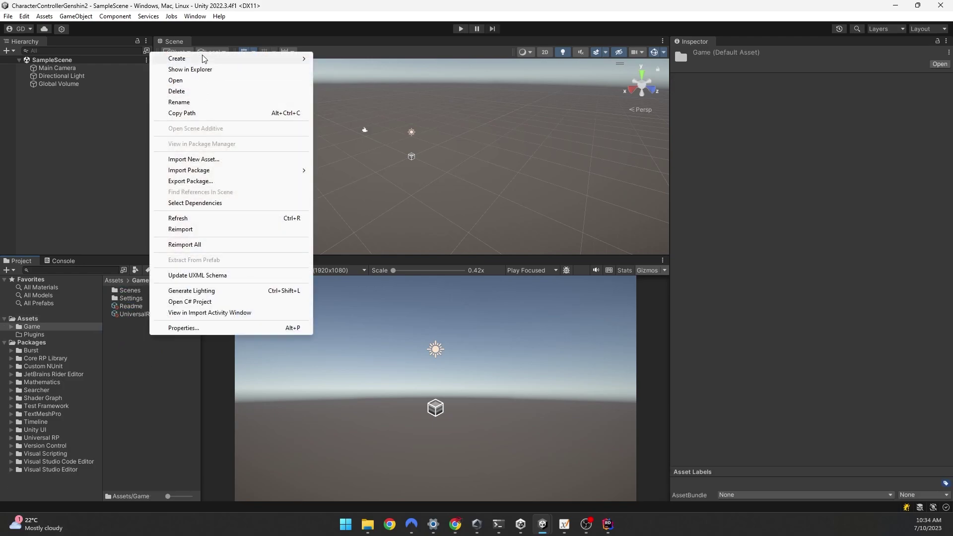
pyautogui.moveTo(203, 58)
pyautogui.click(367, 15)
pyautogui.write('Scripts')
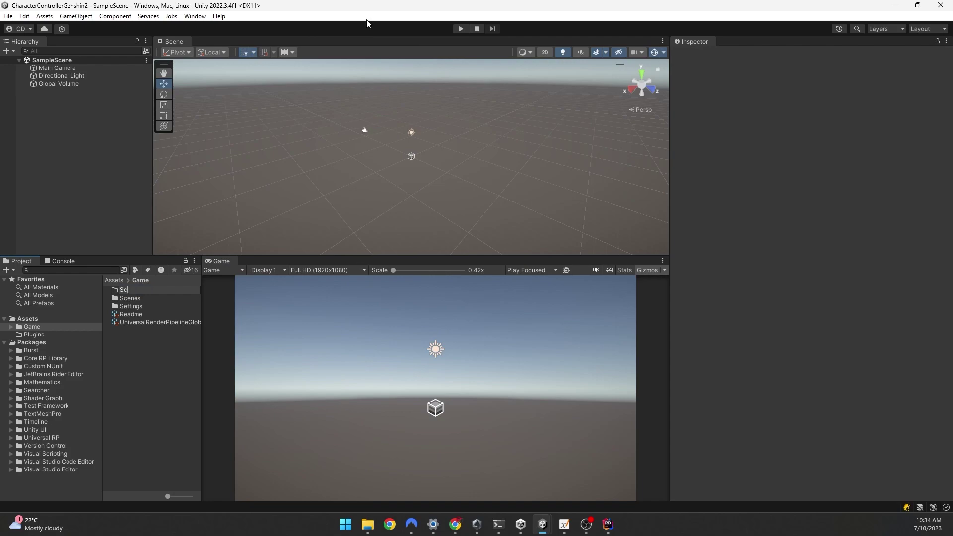
pyautogui.press('Return')
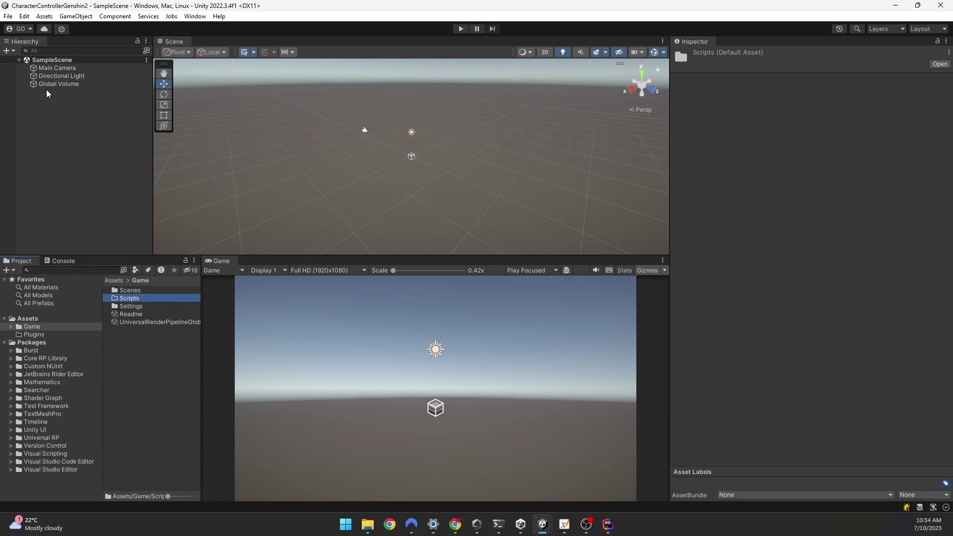
pyautogui.click(25, 17)
pyautogui.click(57, 341)
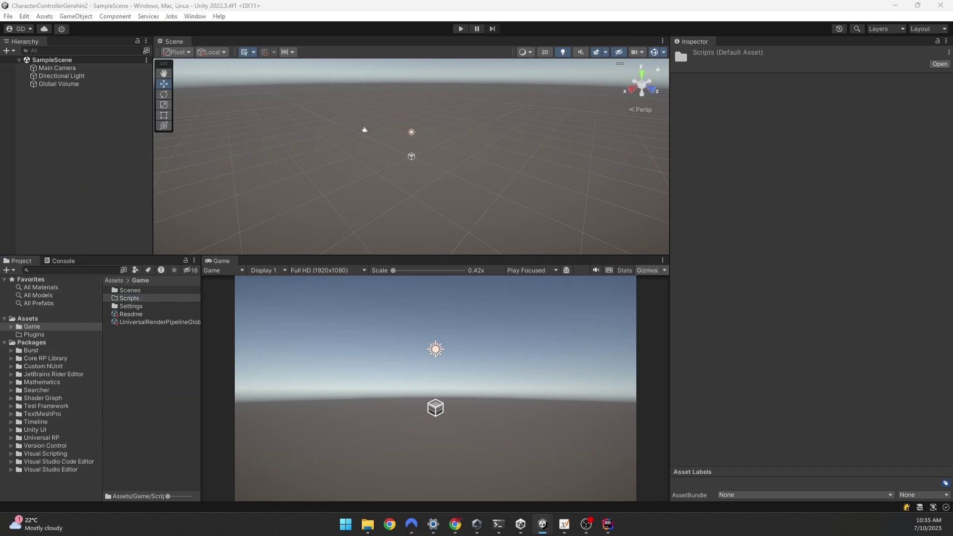
# Search Project Settings for 'domain' and turn on Enter Play Mode Options.
pyautogui.write('domain')
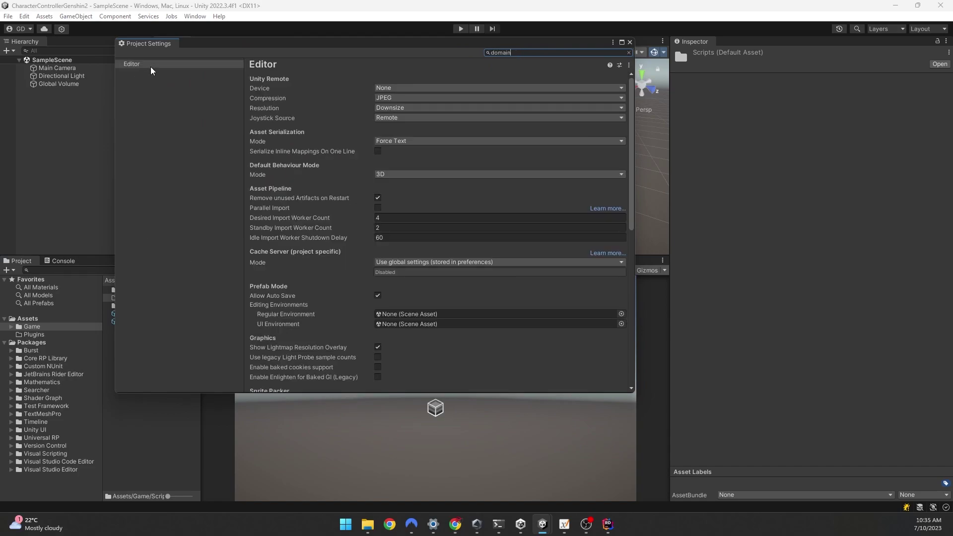
pyautogui.scroll(-3, 297, 106)
pyautogui.scroll(-8, 326, 127)
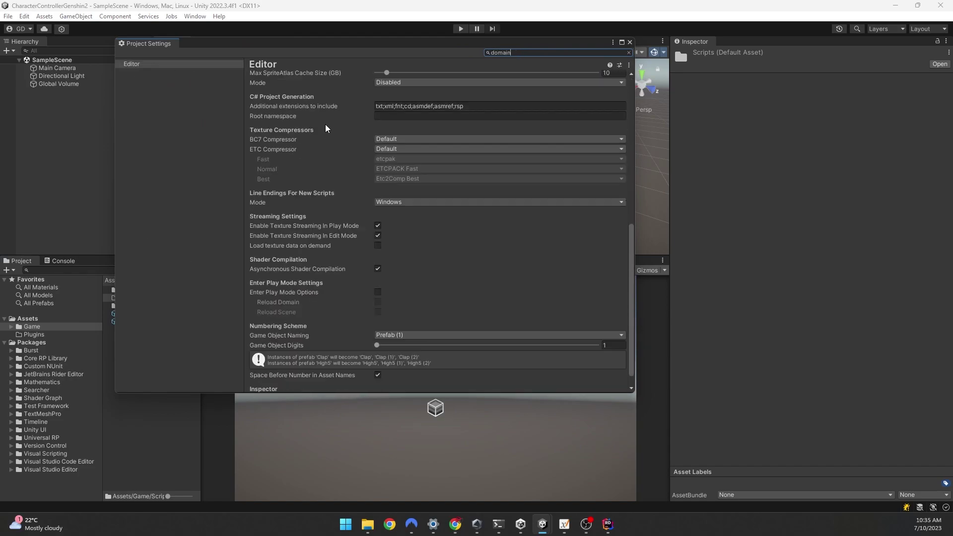
pyautogui.scroll(-1, 333, 158)
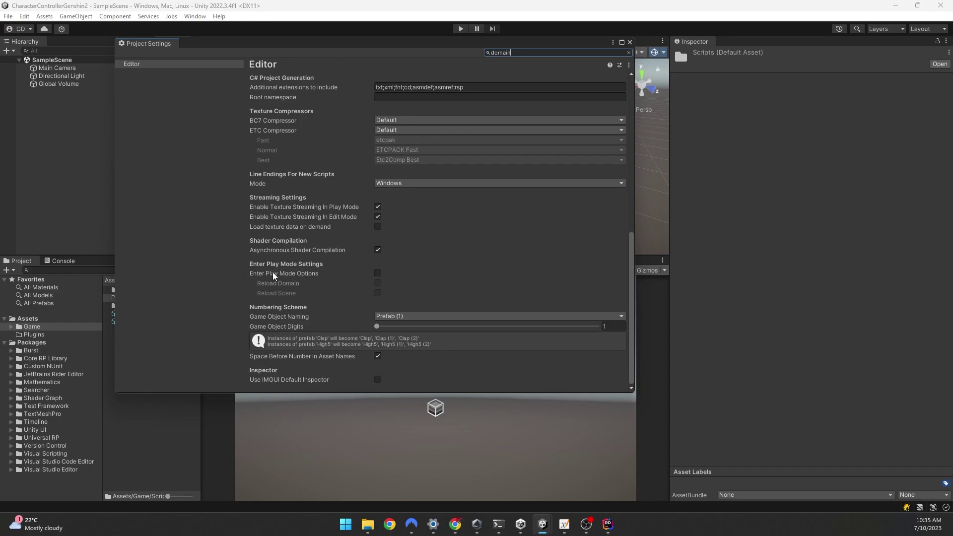
pyautogui.click(377, 276)
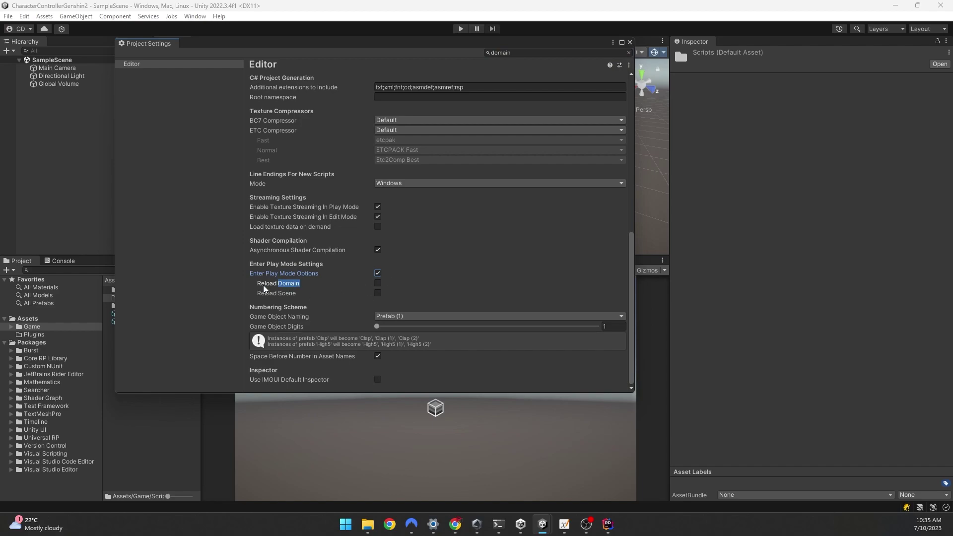
pyautogui.click(630, 43)
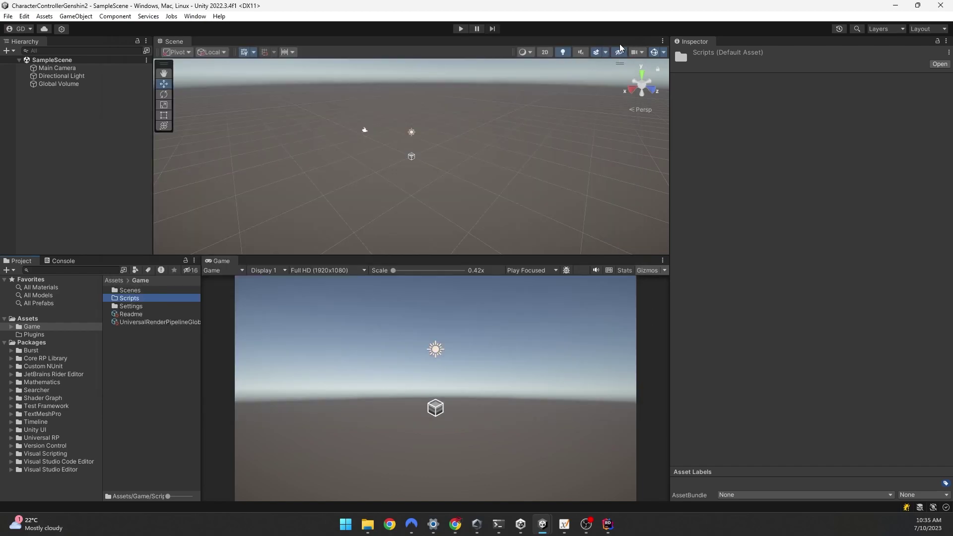
# Test play mode, recheck the setting in Project Settings, then play and stop again.
pyautogui.click(456, 30)
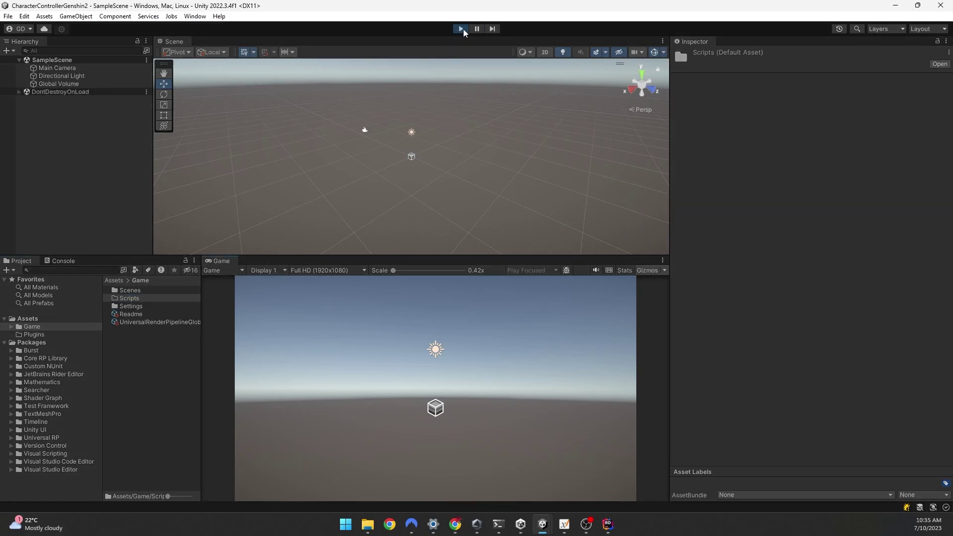
pyautogui.click(462, 30)
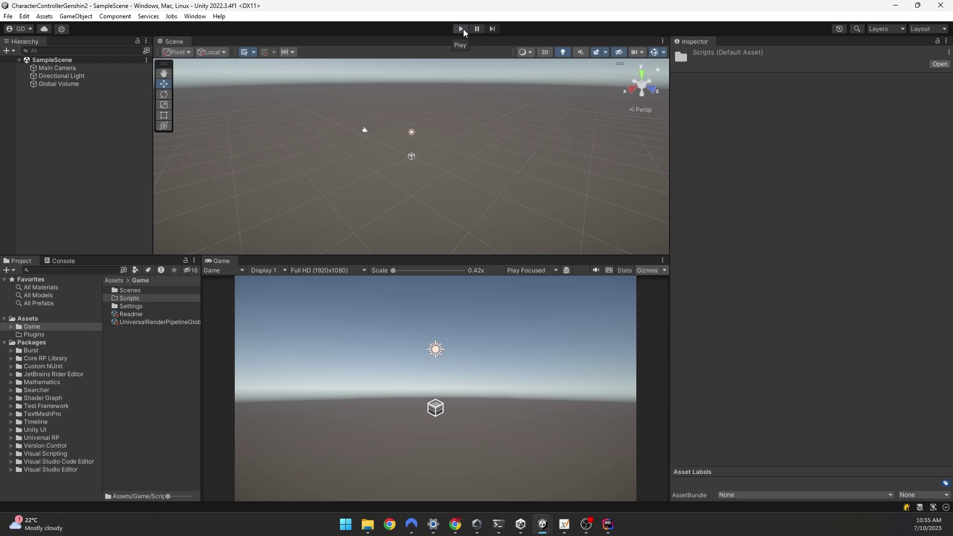
pyautogui.click(24, 16)
pyautogui.click(110, 343)
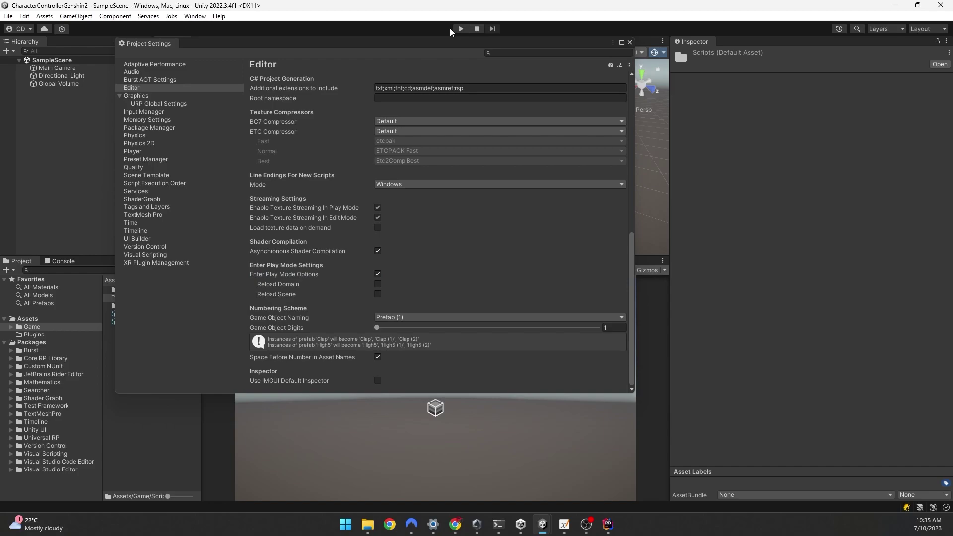
pyautogui.moveTo(613, 43); pyautogui.dragTo(630, 73)
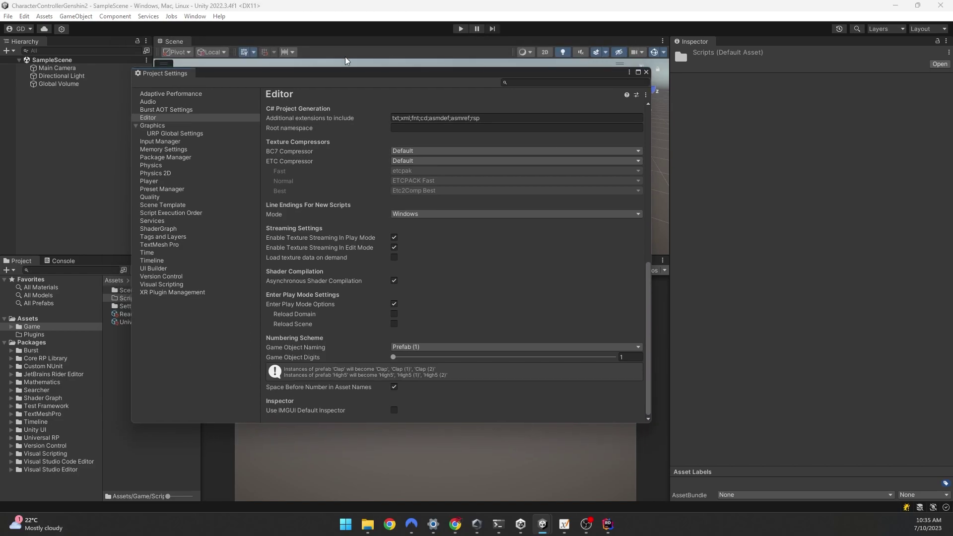
pyautogui.click(646, 73)
pyautogui.click(461, 29)
pyautogui.click(461, 28)
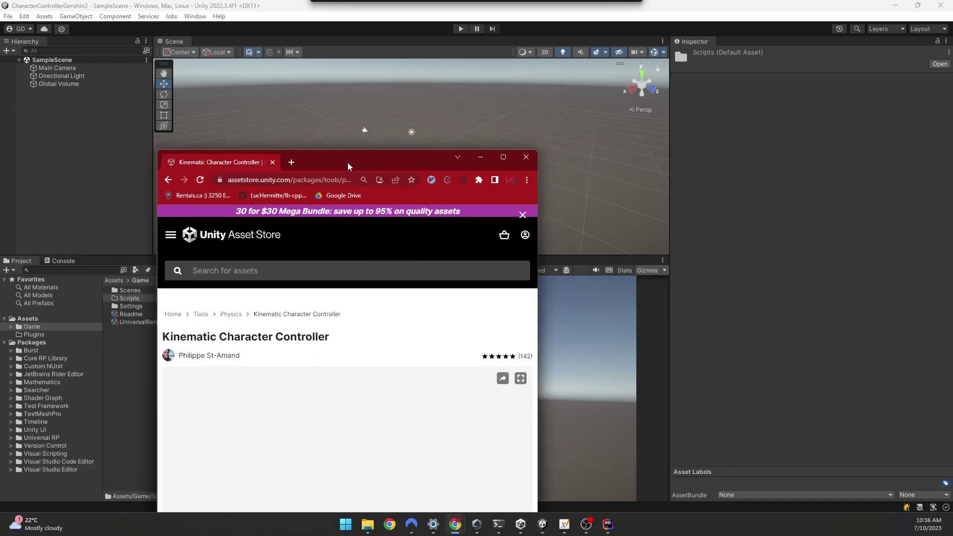
# Maximize the Kinematic Character Controller store page and view its showcase video.
pyautogui.moveTo(413, 162); pyautogui.dragTo(465, 107)
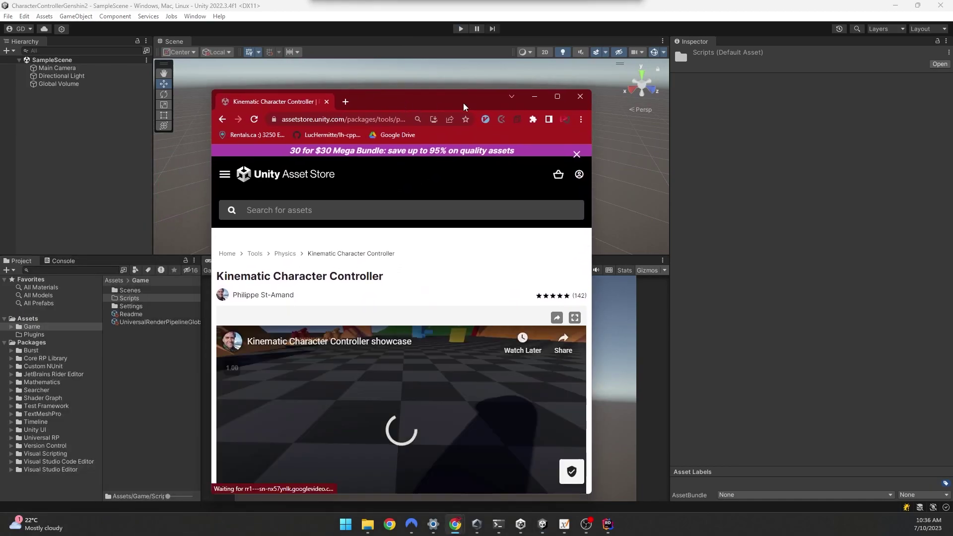
pyautogui.click(558, 97)
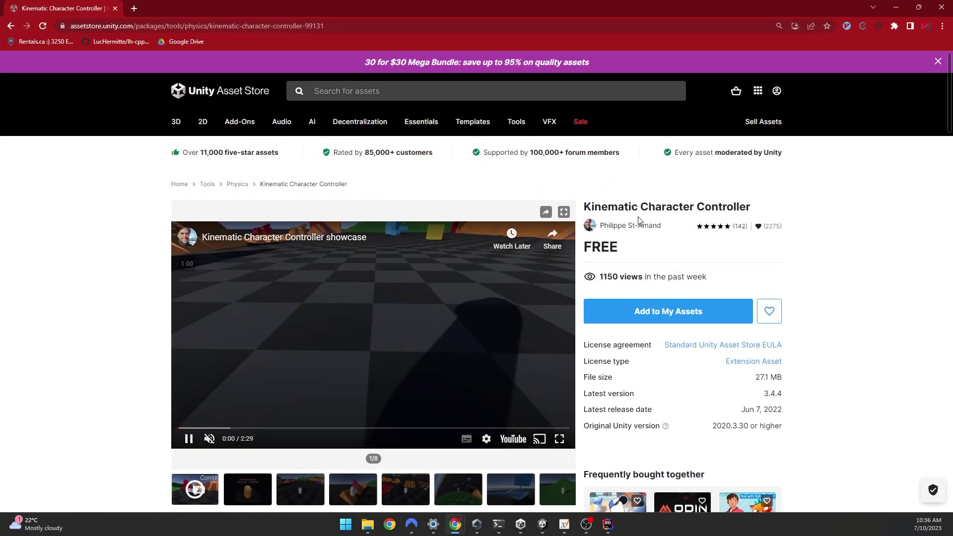
pyautogui.moveTo(585, 207); pyautogui.dragTo(755, 207)
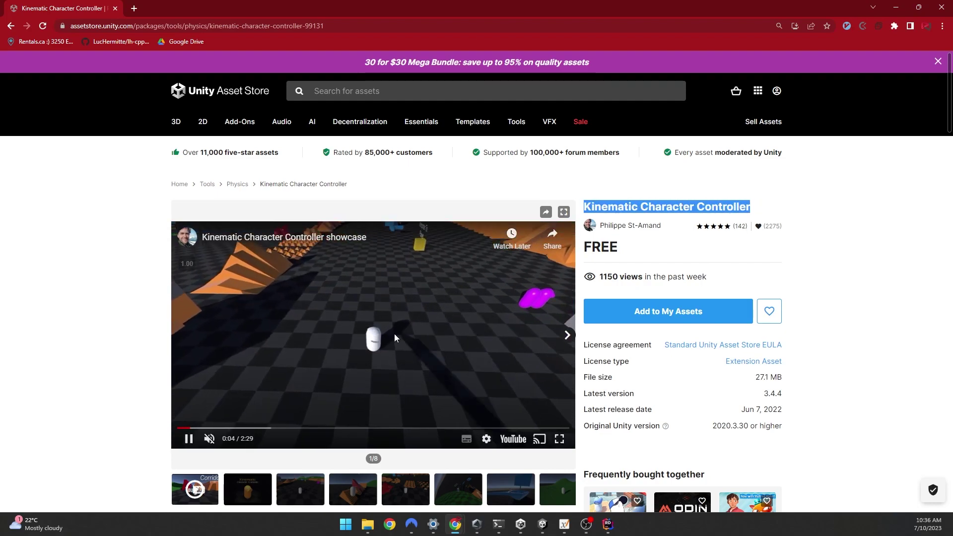
pyautogui.click(189, 439)
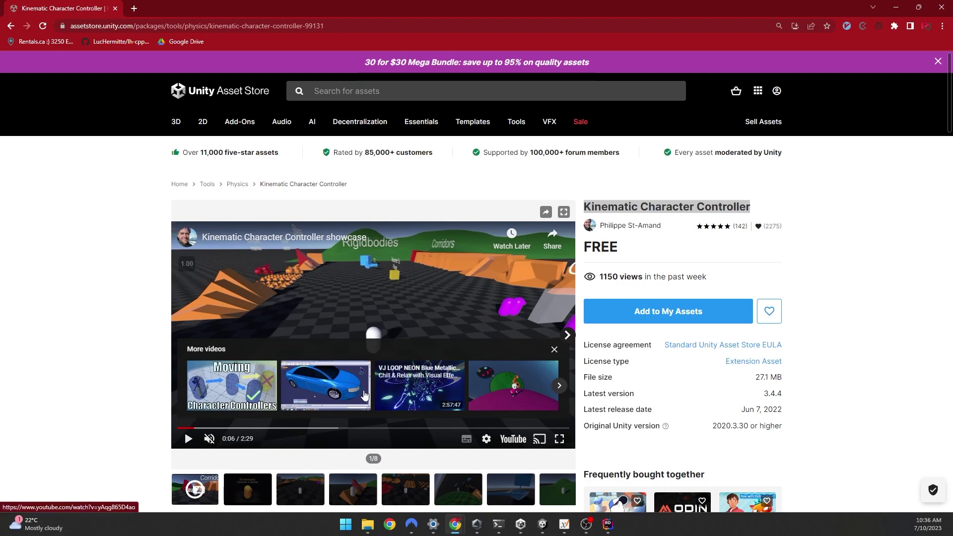
pyautogui.scroll(-1, 397, 377)
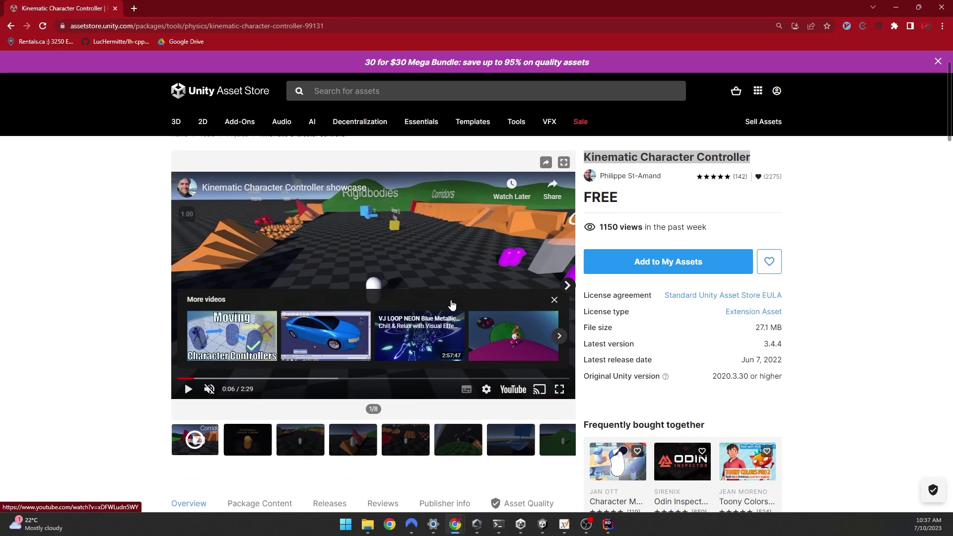
pyautogui.click(554, 300)
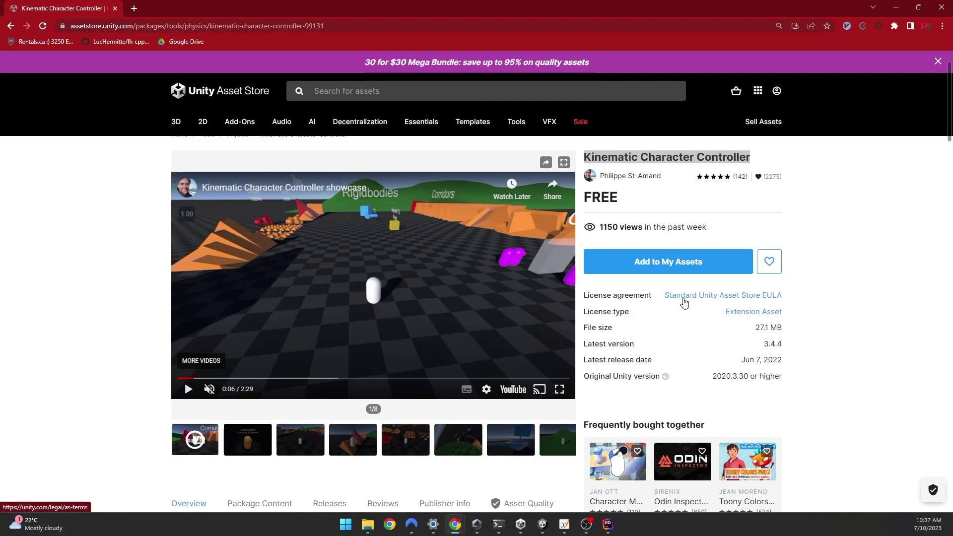
# Select the product title and add the free Kinematic Character Controller to My Assets.
pyautogui.scroll(1, 680, 305)
pyautogui.scroll(-1, 566, 324)
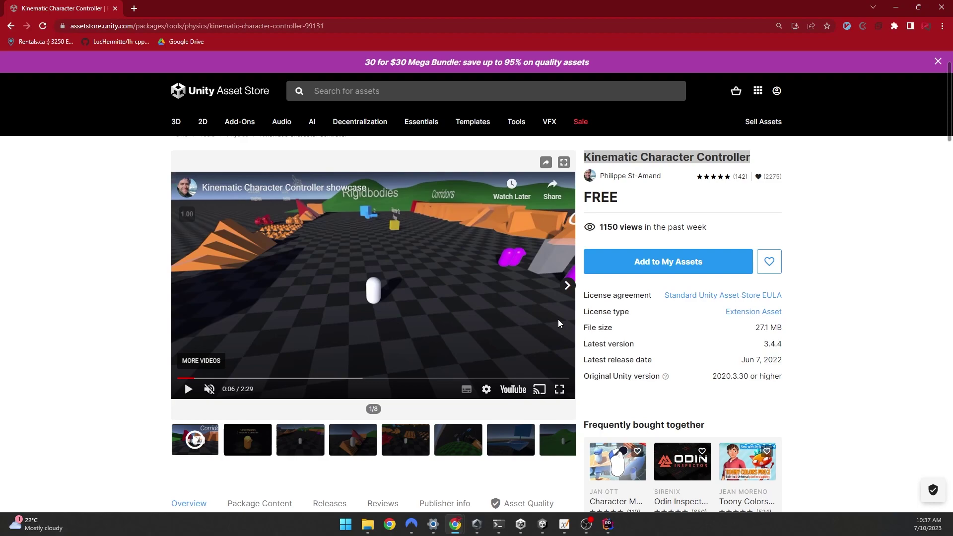
pyautogui.scroll(1, 521, 312)
pyautogui.scroll(-1, 511, 306)
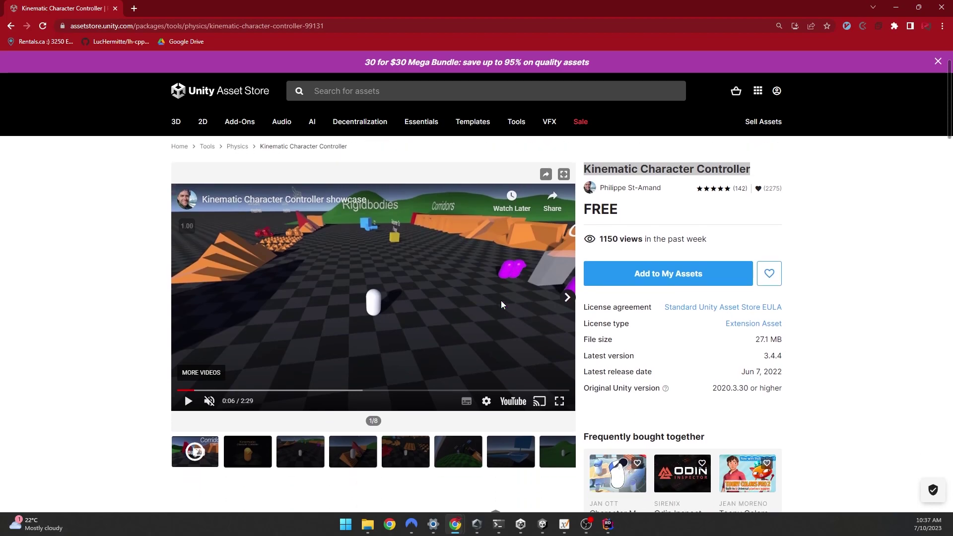
pyautogui.scroll(1, 502, 304)
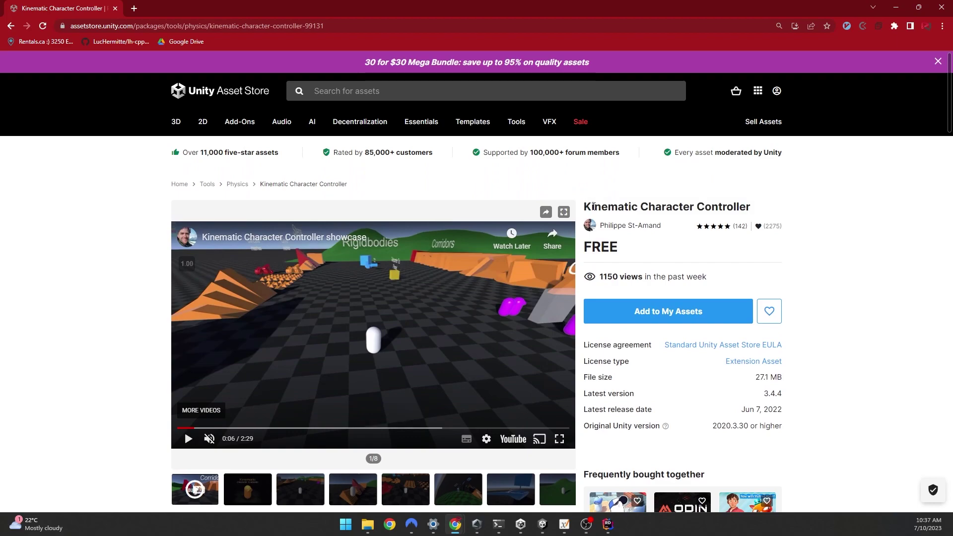
pyautogui.moveTo(587, 206); pyautogui.dragTo(772, 212)
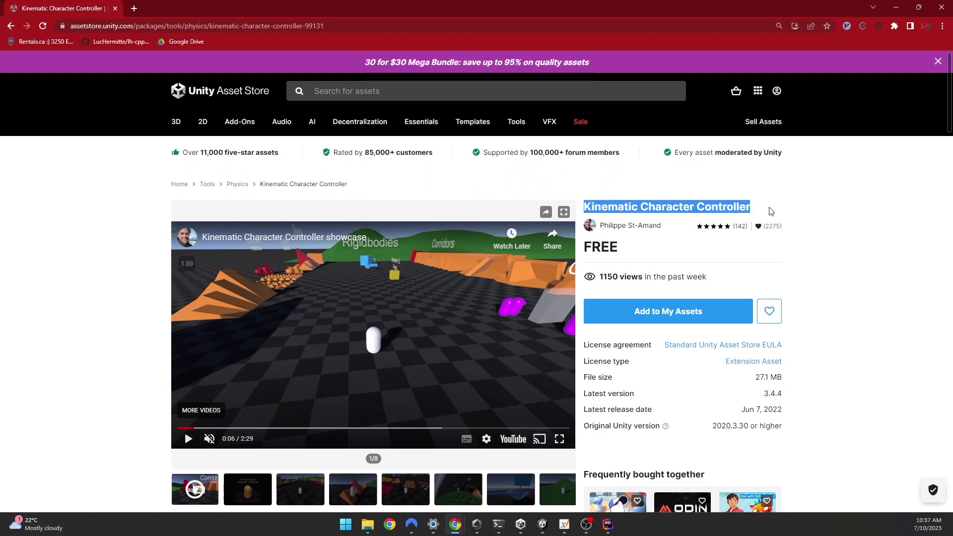
pyautogui.click(679, 314)
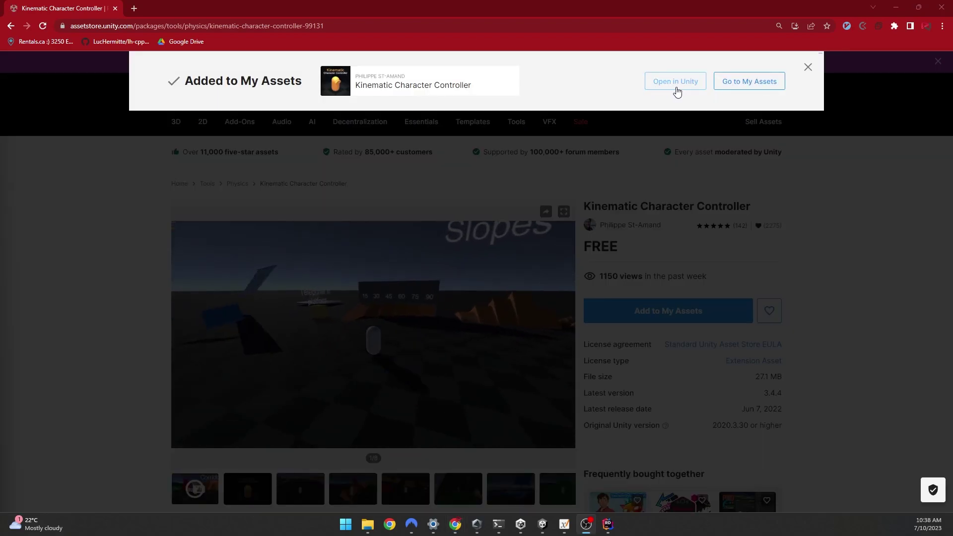
# Open Kinematic Character Controller 3.4.4 in Unity's Package Manager and import it.
pyautogui.click(676, 82)
pyautogui.click(530, 106)
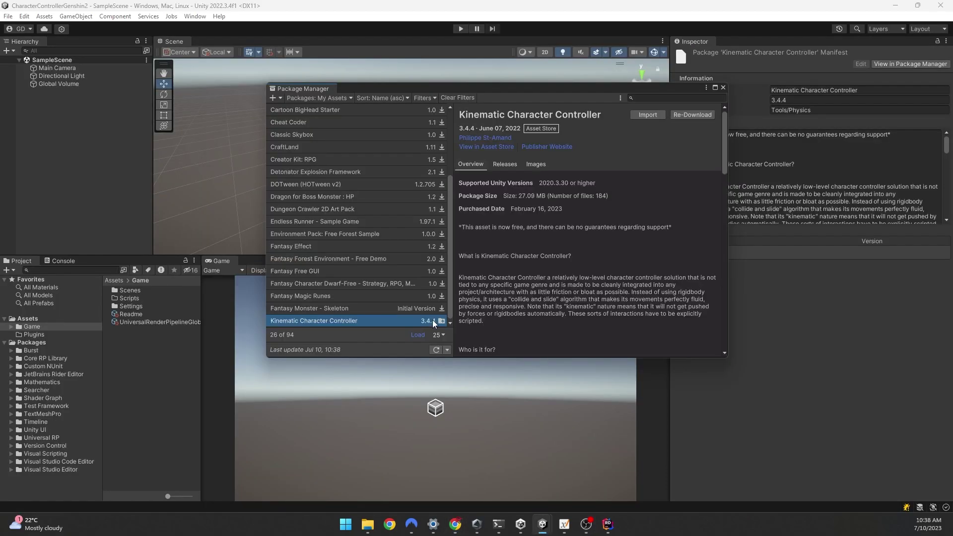
pyautogui.click(648, 116)
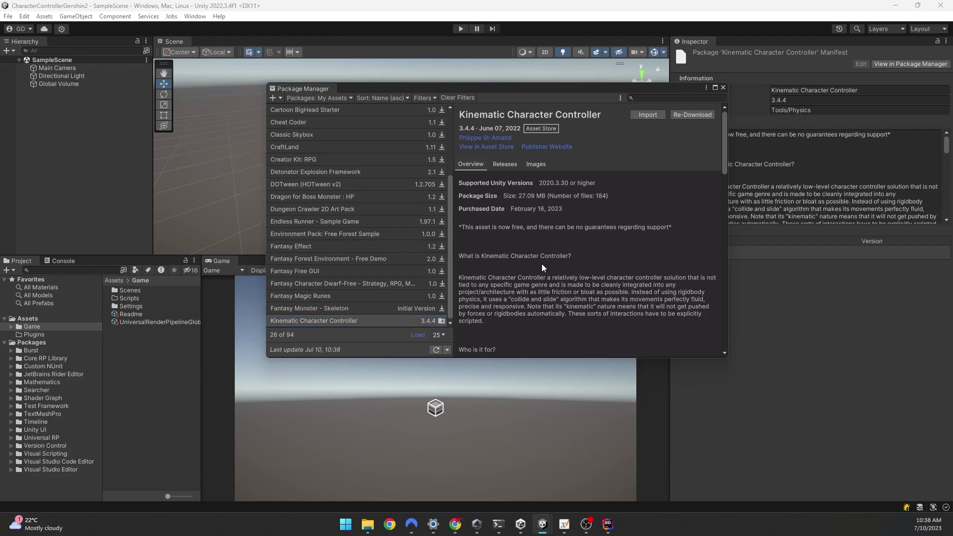
# Move the KinematicCharacterController folder into Plugins and confirm it is there.
pyautogui.click(62, 336)
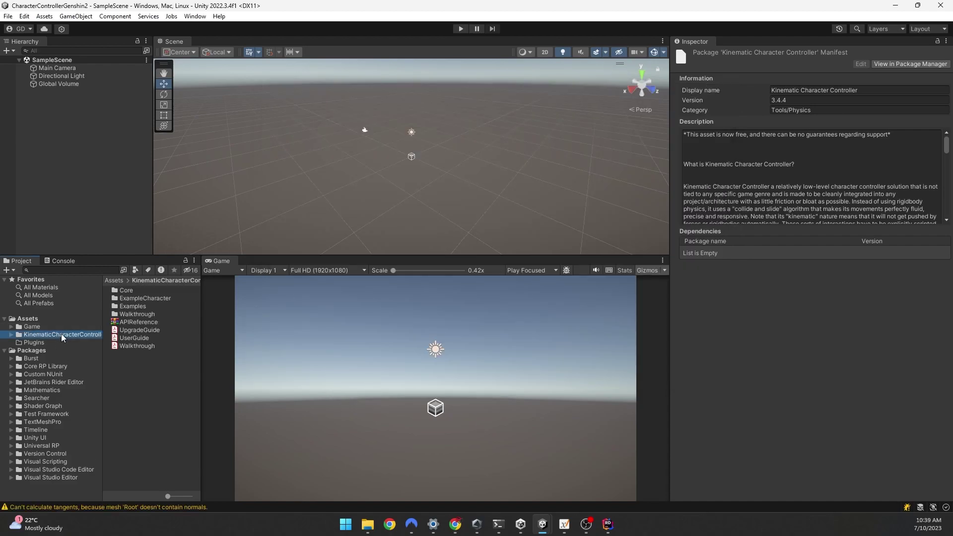
pyautogui.moveTo(48, 337); pyautogui.dragTo(40, 343)
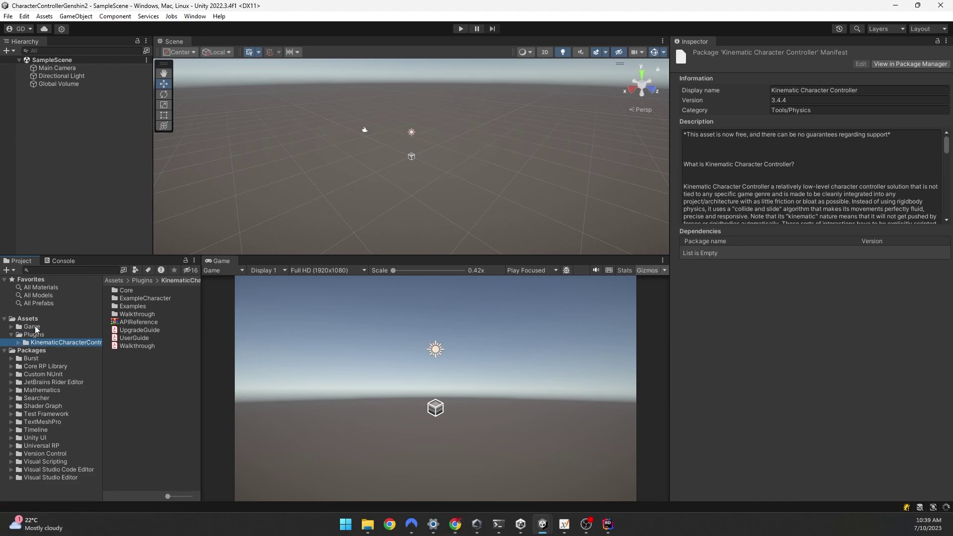
pyautogui.click(33, 334)
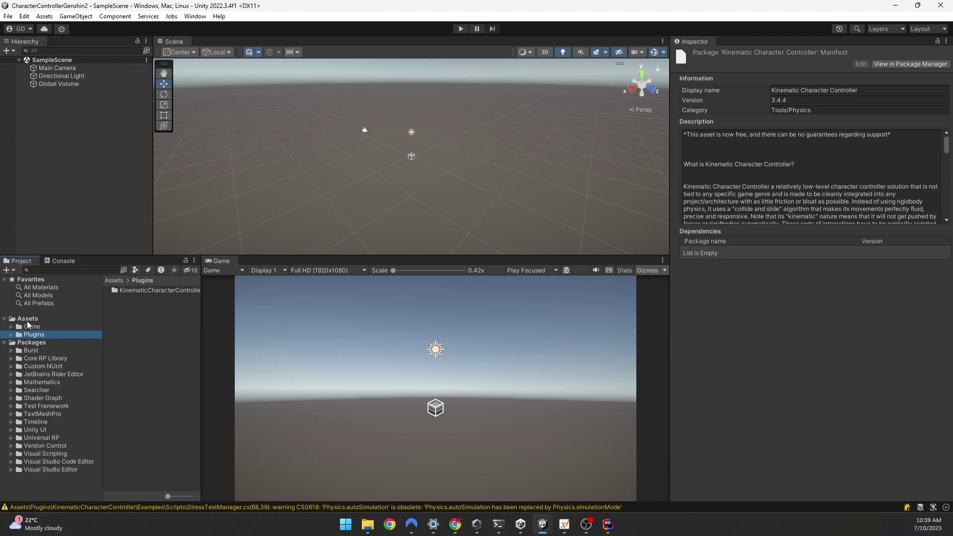
pyautogui.click(27, 321)
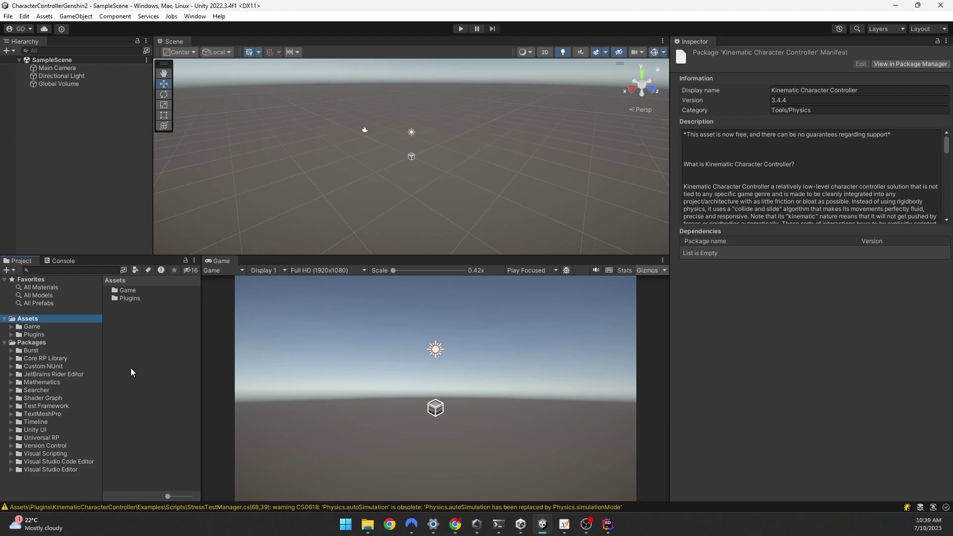
pyautogui.doubleClick(129, 299)
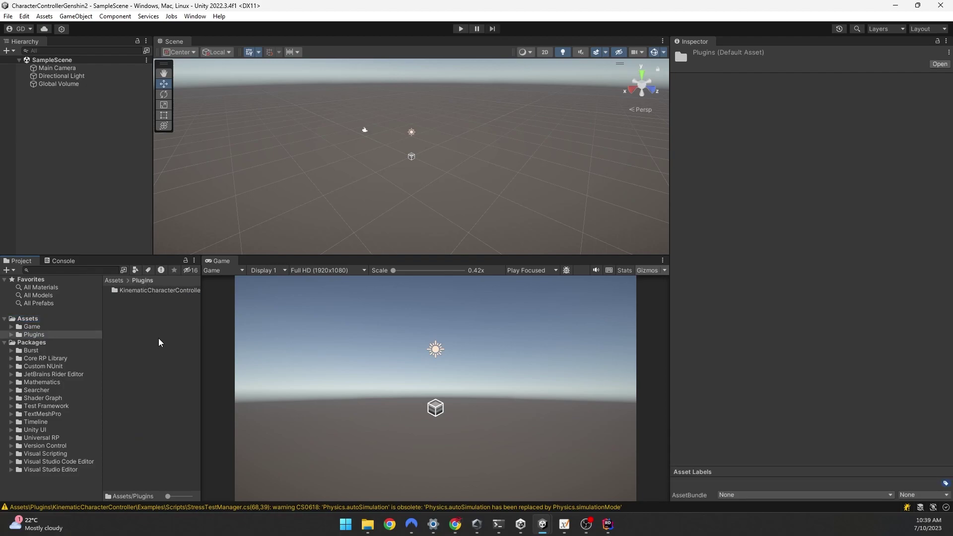
# Return to the Game folder and open its Scripts folder.
pyautogui.click(42, 327)
pyautogui.click(41, 334)
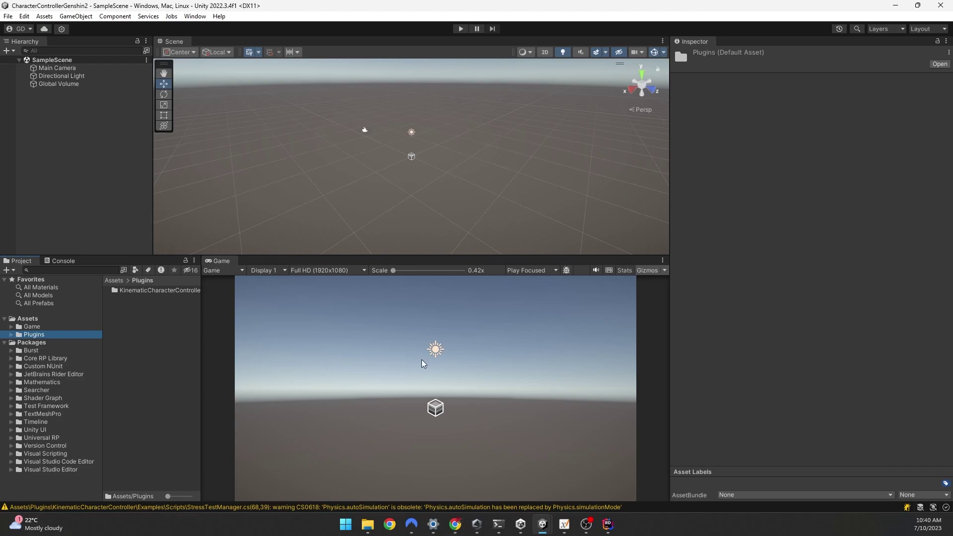
pyautogui.click(31, 327)
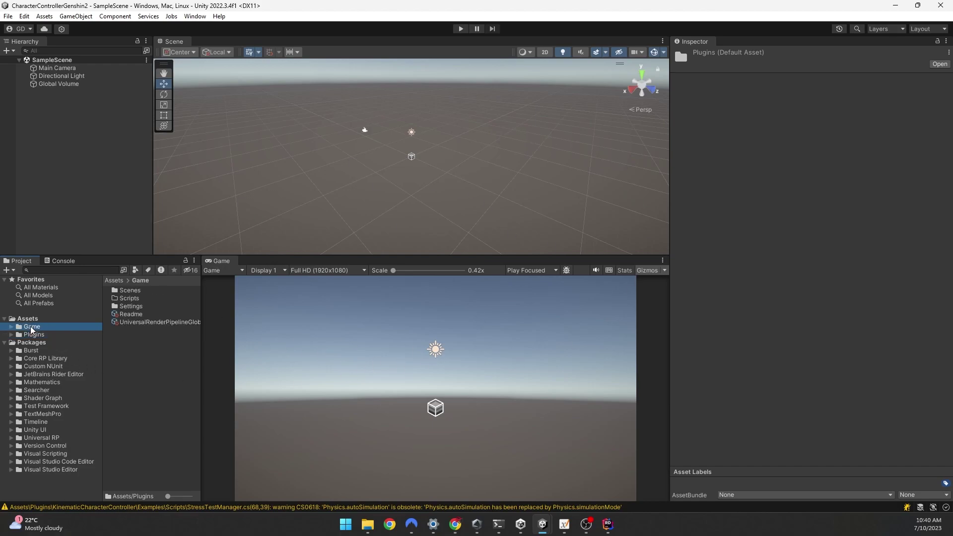
pyautogui.doubleClick(136, 299)
# Create a C# script named CharacterMovement in the Scripts folder.
pyautogui.rightClick(142, 311)
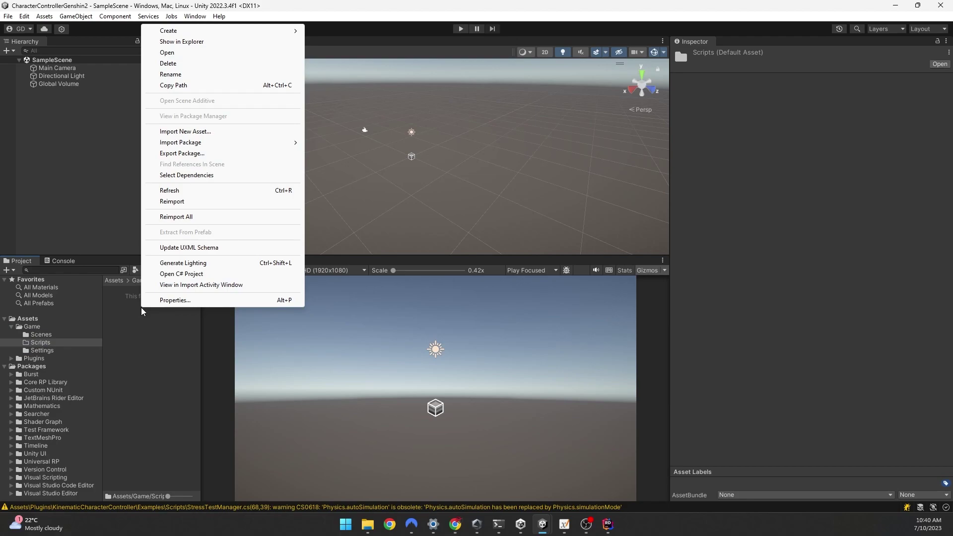
pyautogui.moveTo(239, 31)
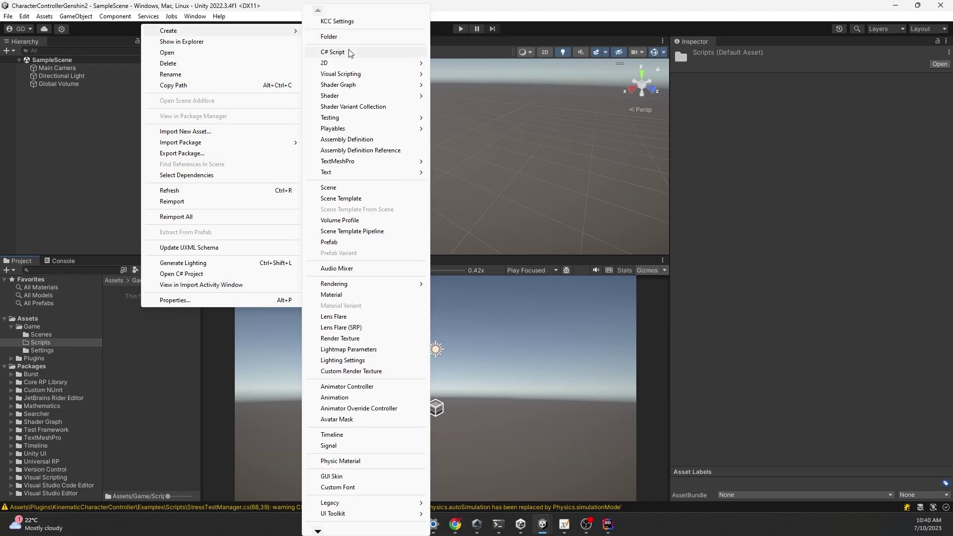
pyautogui.click(333, 52)
pyautogui.write('CharacterMovemen')
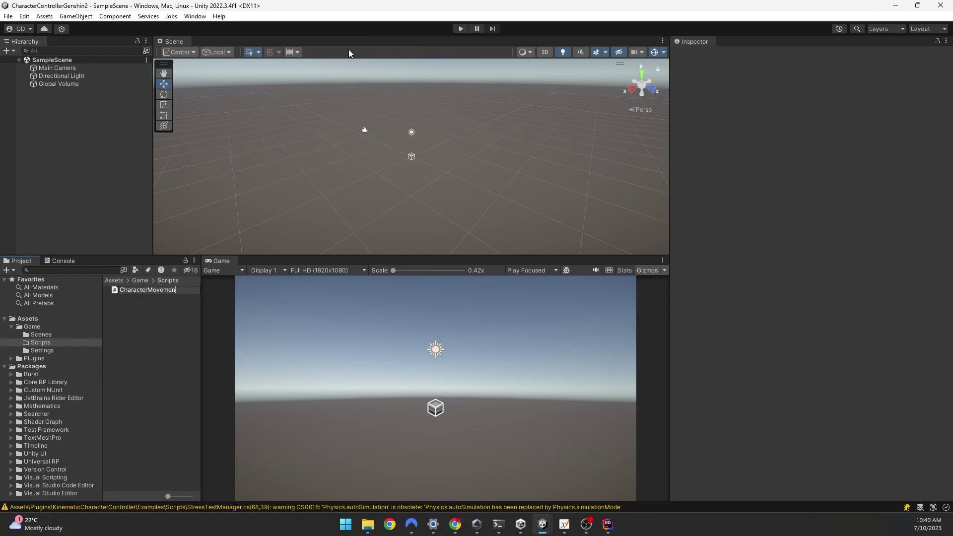
pyautogui.write('t')
pyautogui.press('Return')
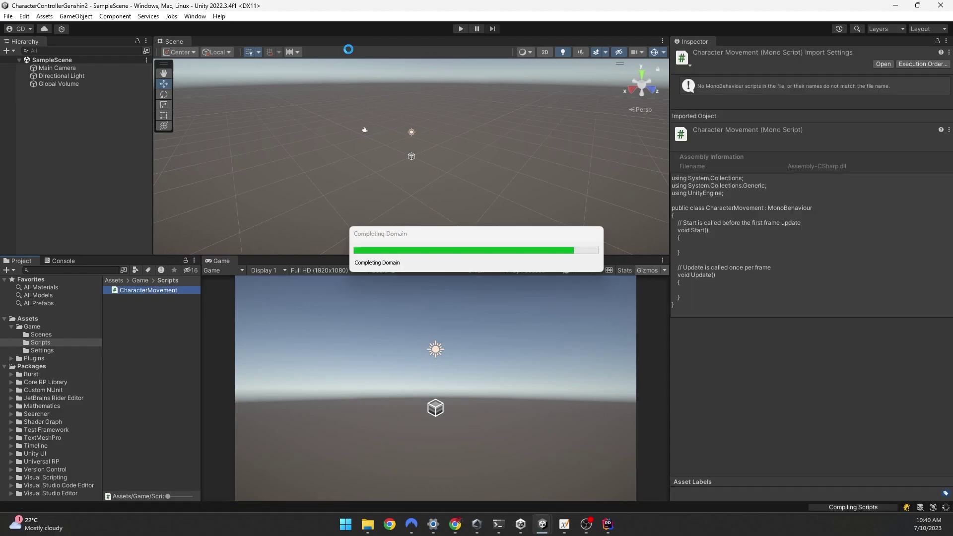
# Create a second C# script and start naming it PlayerController.
pyautogui.rightClick(128, 322)
pyautogui.moveTo(214, 38)
pyautogui.click(349, 52)
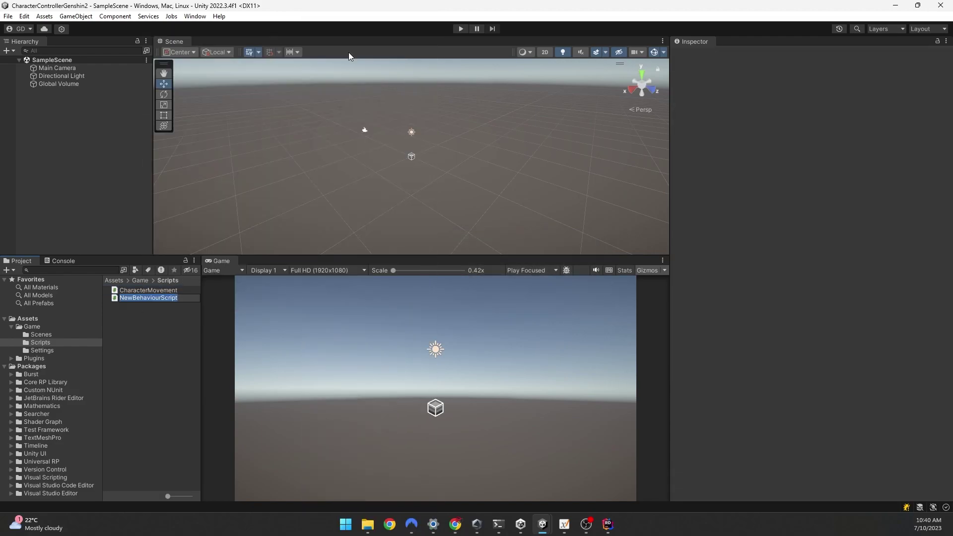
pyautogui.write('PlayerController')
# Finish naming PlayerController and replace its default Start/Update with a new empty Update.
pyautogui.press('Return')
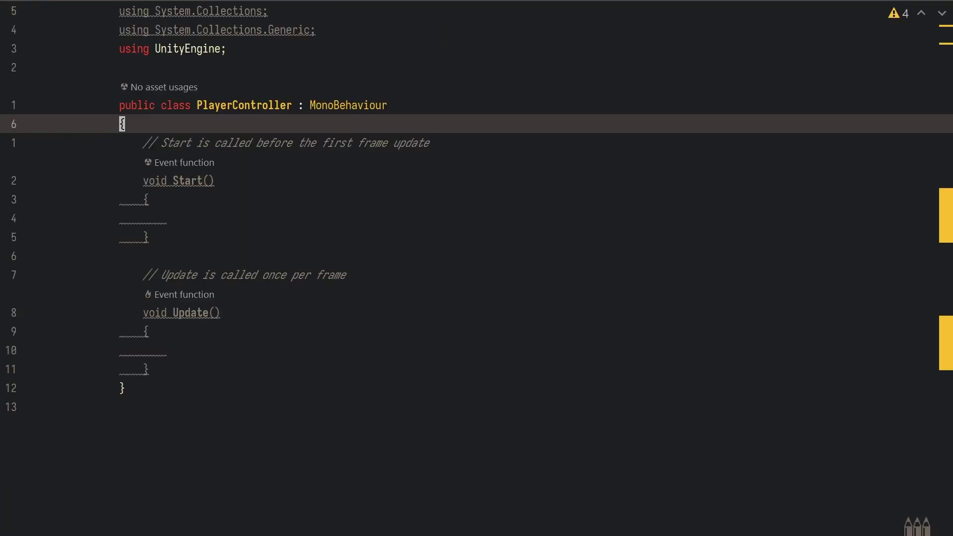
pyautogui.press('Delete')
pyautogui.press('Up')
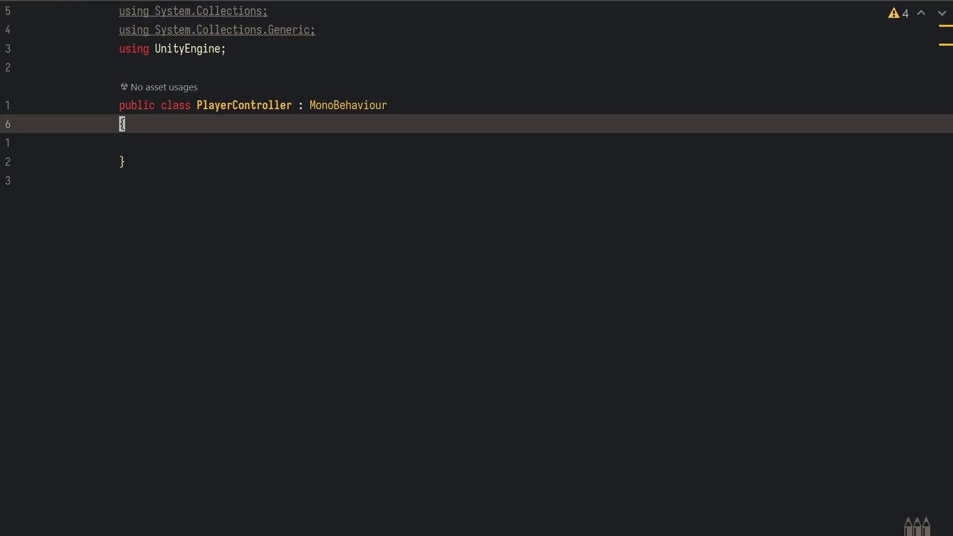
pyautogui.press('Return')
pyautogui.write('void upda')
pyautogui.press('Return')
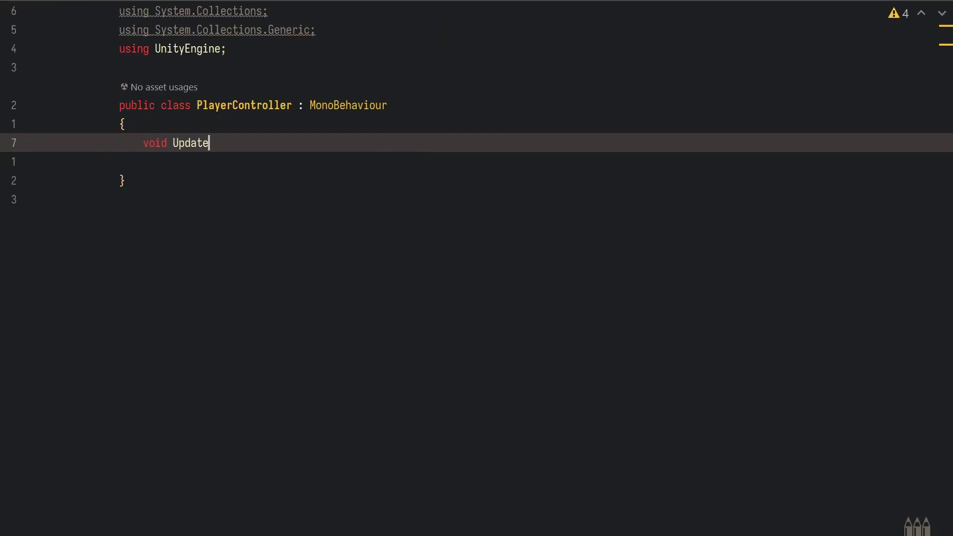
# In Update, write var h = Input.GetAxisRaw("Horizontal");.
pyautogui.press('BackSpace')
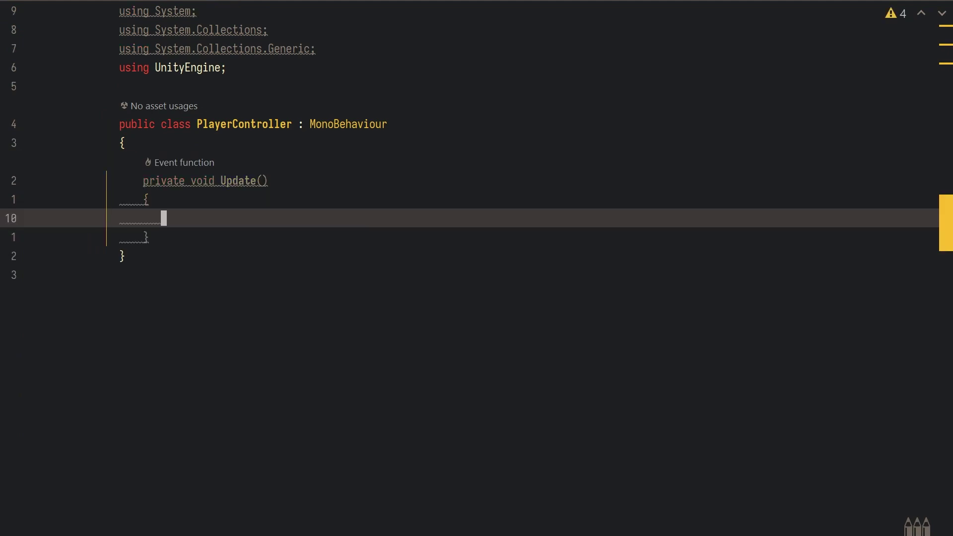
pyautogui.press('Up')
pyautogui.press('Return')
pyautogui.write('var h ')
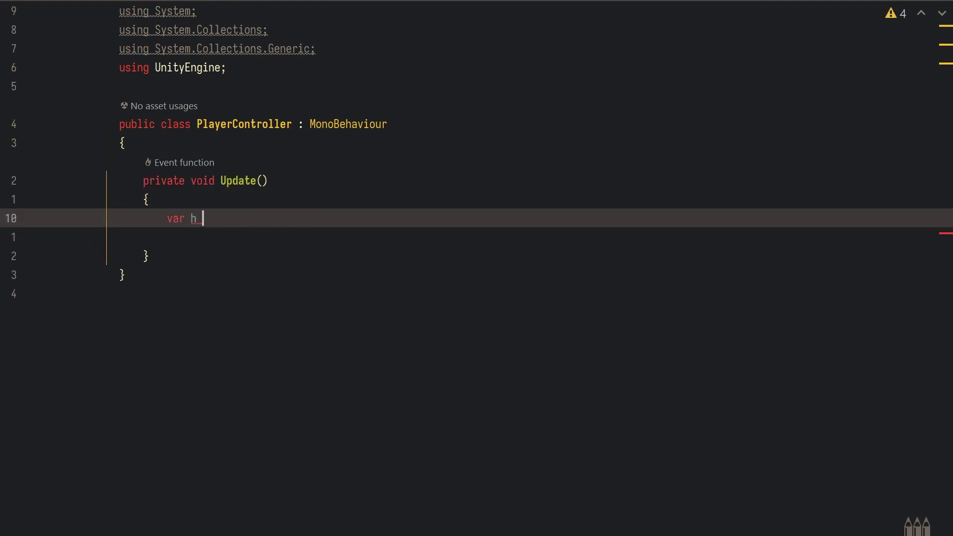
pyautogui.write('= Input.getaxisr')
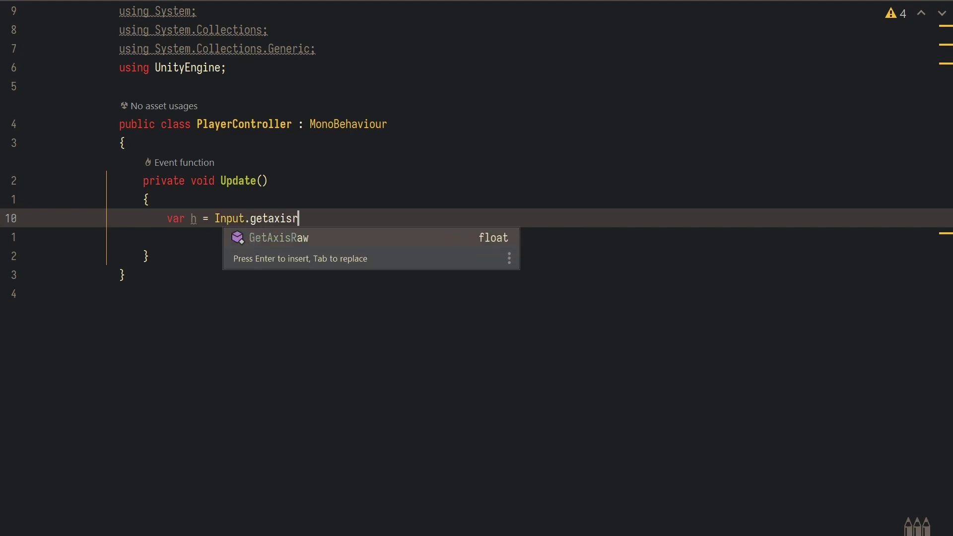
pyautogui.press('Return')
pyautogui.write('"Hor')
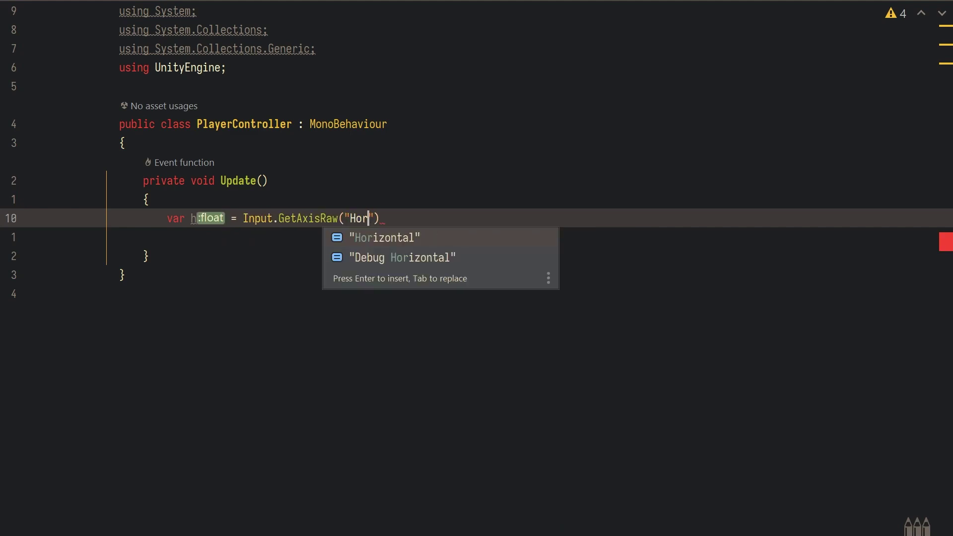
pyautogui.press('Return')
pyautogui.press('Right')
pyautogui.press('Right')
pyautogui.write(';')
# Duplicate that line as var v reading the "Vertical" axis.
pyautogui.press('Escape')
pyautogui.hotkey('shift', 'v')
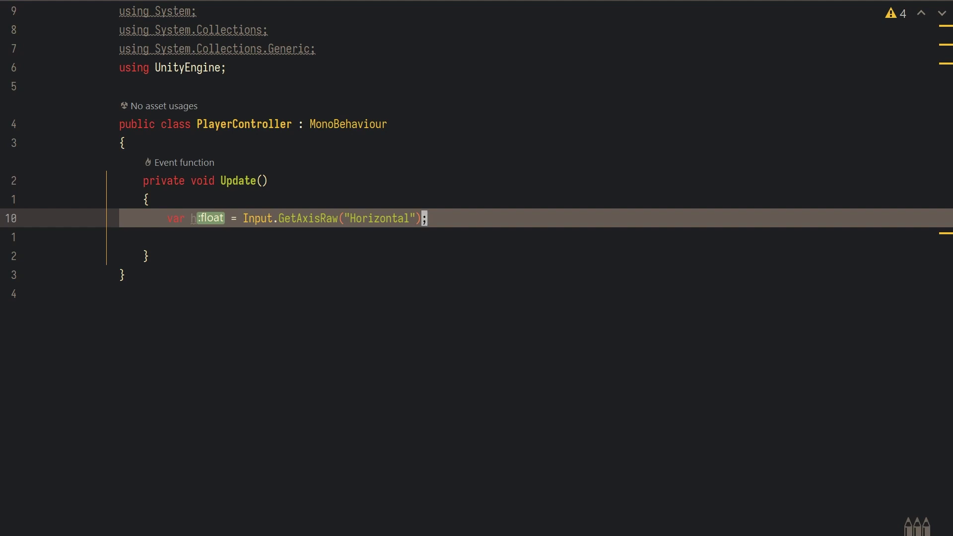
pyautogui.press('y')
pyautogui.press('y')
pyautogui.press('p')
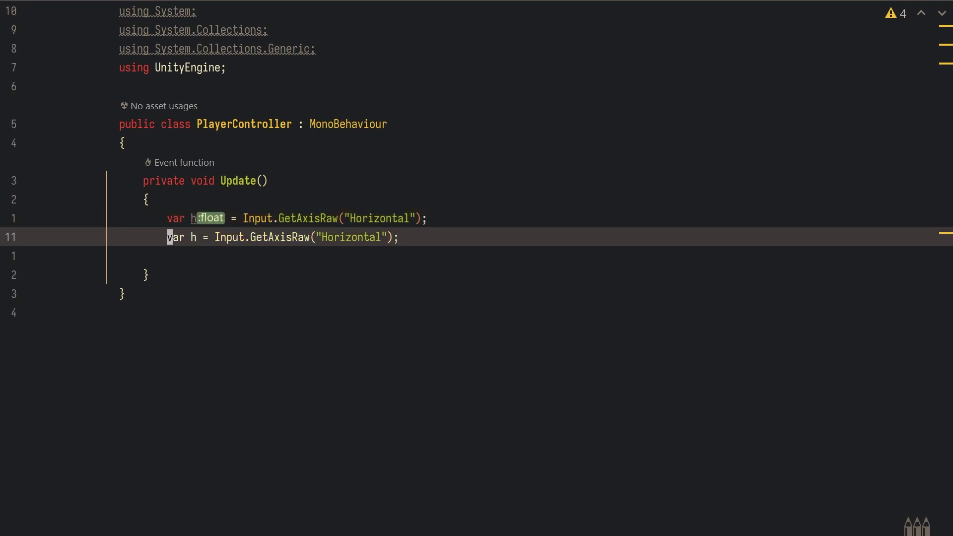
pyautogui.press('w')
pyautogui.press('r')
pyautogui.press('v')
pyautogui.press('k')
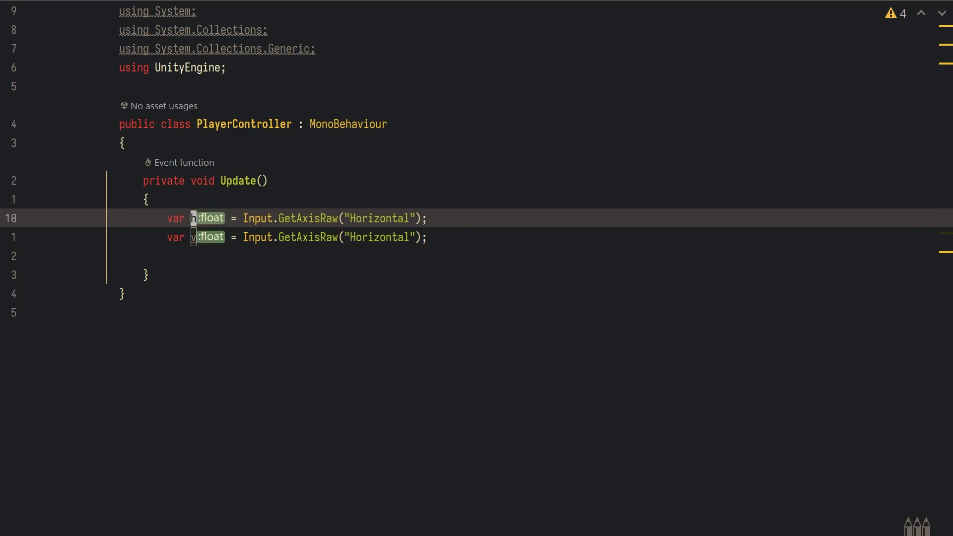
pyautogui.press('j')
pyautogui.press('f')
pyautogui.hotkey('shift', 'h')
pyautogui.press('c')
pyautogui.press('i')
pyautogui.press('"')
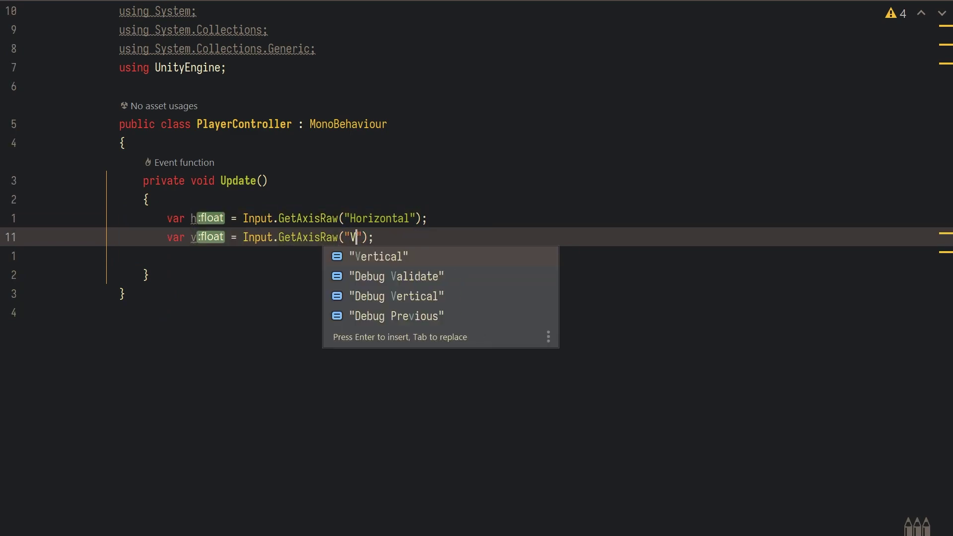
pyautogui.write('Vertical')
# Add Debug.Log($"{h}, {v}"), remove blank lines and unused usings, and save.
pyautogui.press('Escape')
pyautogui.press('o')
pyautogui.press('Return')
pyautogui.write('Debug.Log($"{h}, {v}");')
pyautogui.press('d')
pyautogui.press('d')
pyautogui.press('k')
pyautogui.press('k')
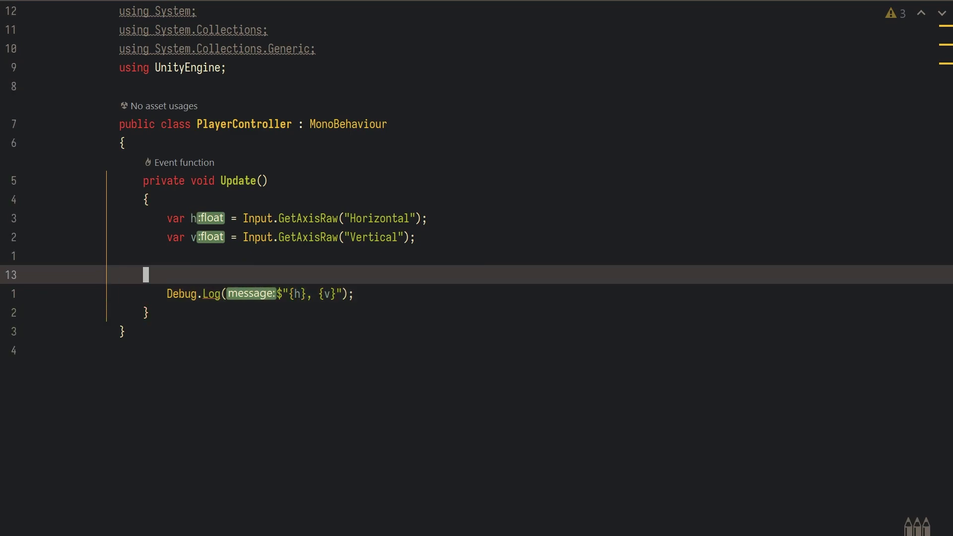
pyautogui.press('d')
pyautogui.press('d')
pyautogui.press('k')
pyautogui.press('k')
pyautogui.hotkey('ctrl', 's')
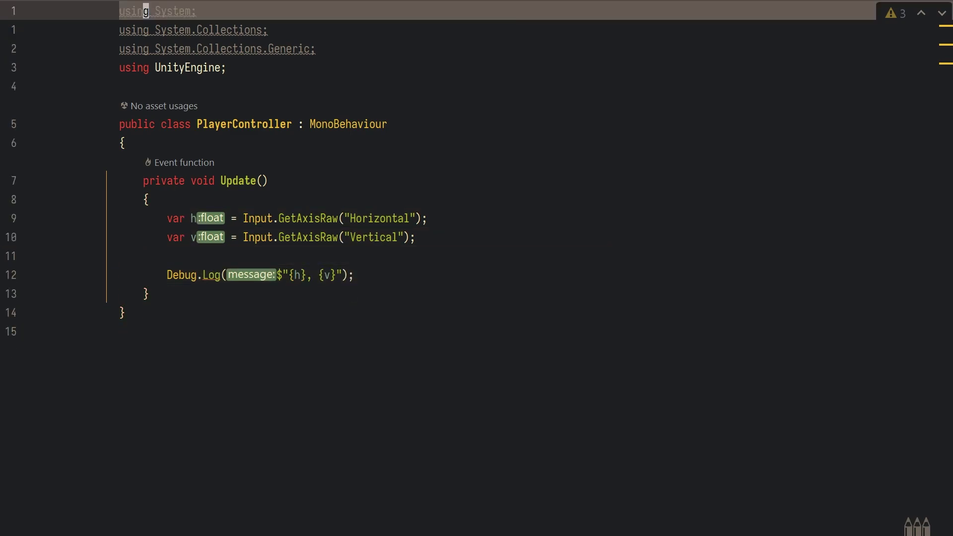
pyautogui.hotkey('alt', 'Tab')
# Create an empty PlayerController object with an empty child named Character.
pyautogui.rightClick(66, 126)
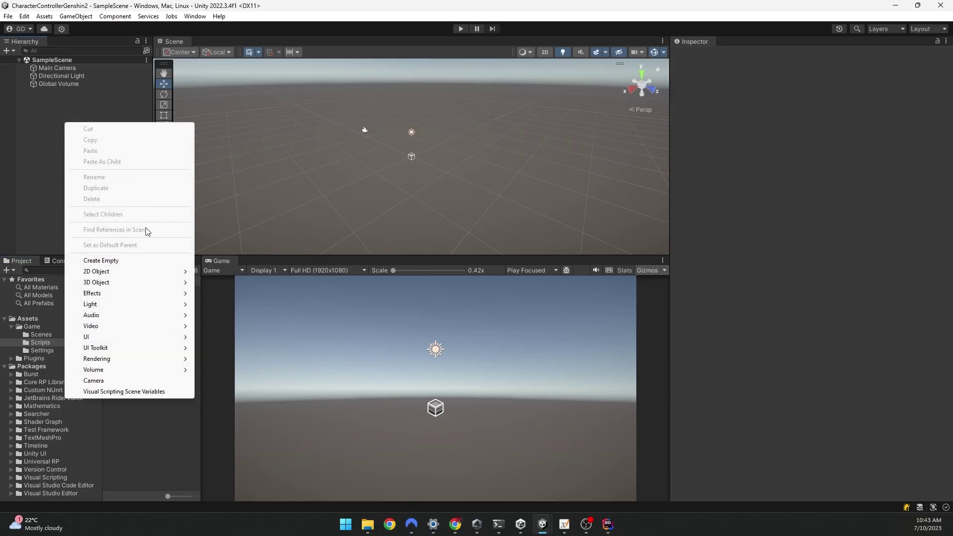
pyautogui.click(149, 262)
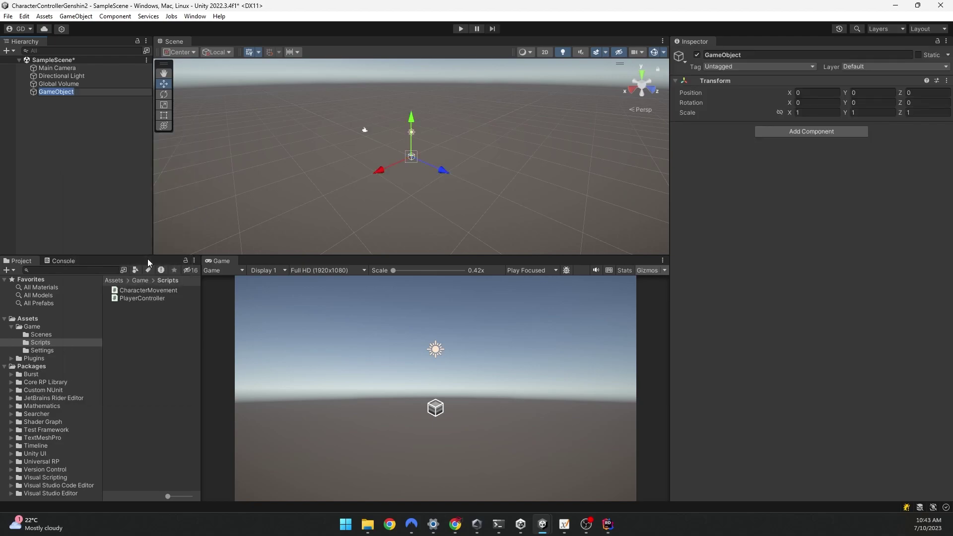
pyautogui.write('PlayerController')
pyautogui.press('Return')
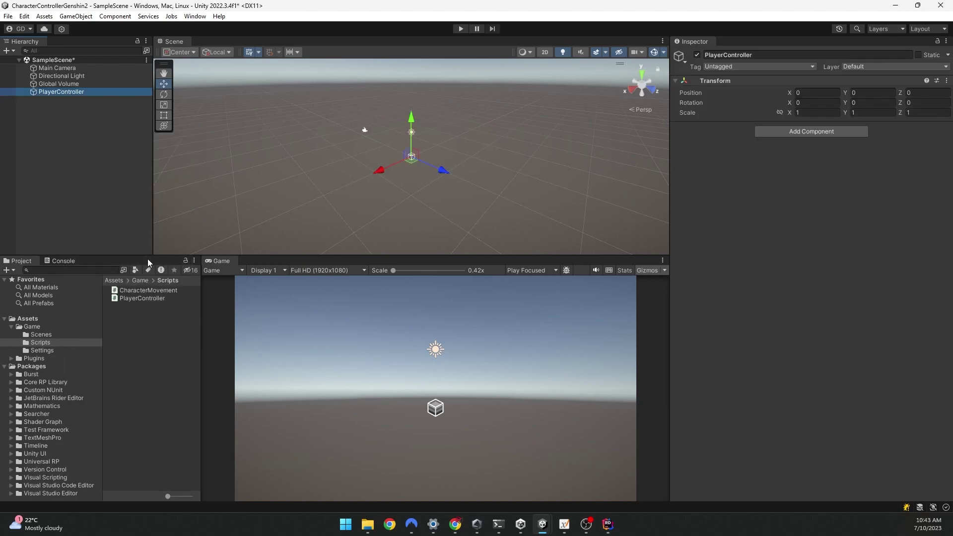
pyautogui.rightClick(63, 92)
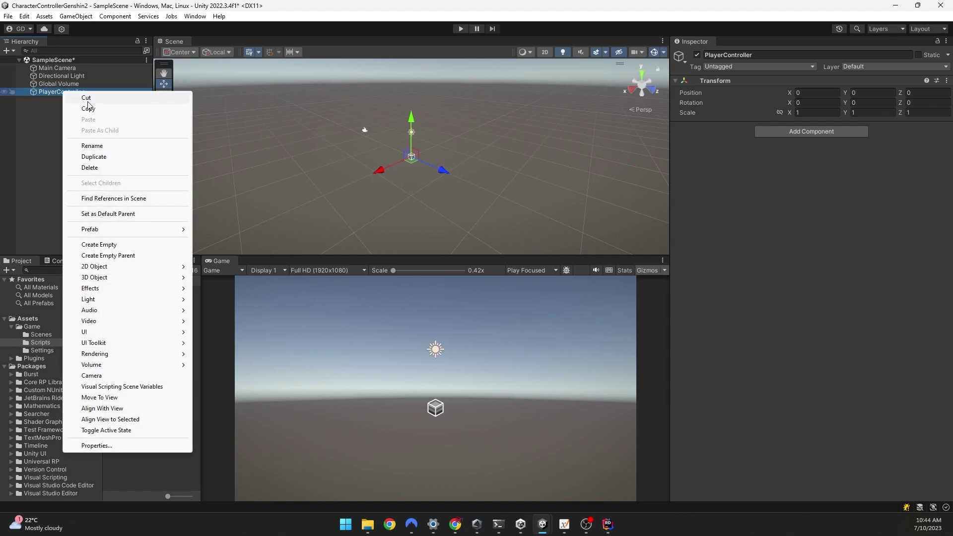
pyautogui.click(125, 243)
pyautogui.write('Character')
pyautogui.press('Return')
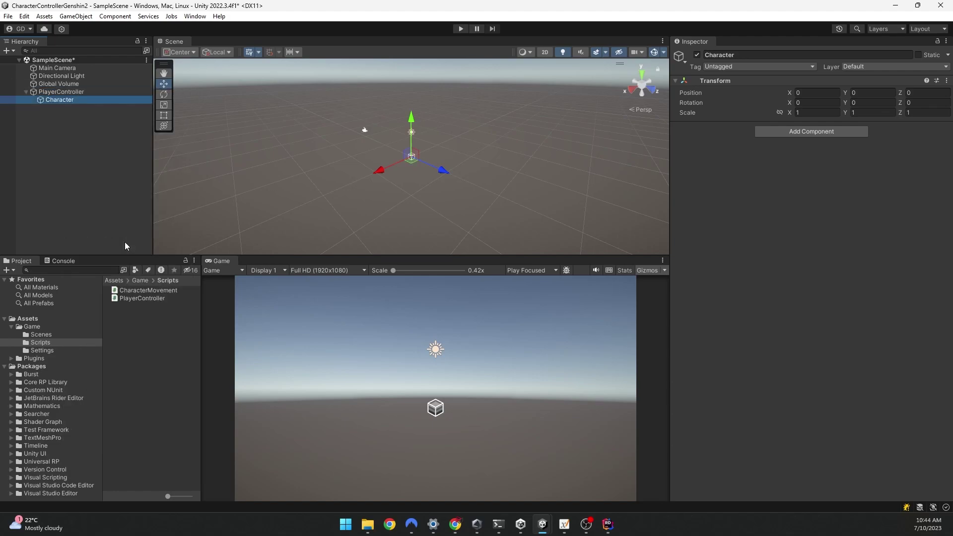
# Add an empty Graphics child under Character and a 3D Capsule under Graphics.
pyautogui.rightClick(72, 101)
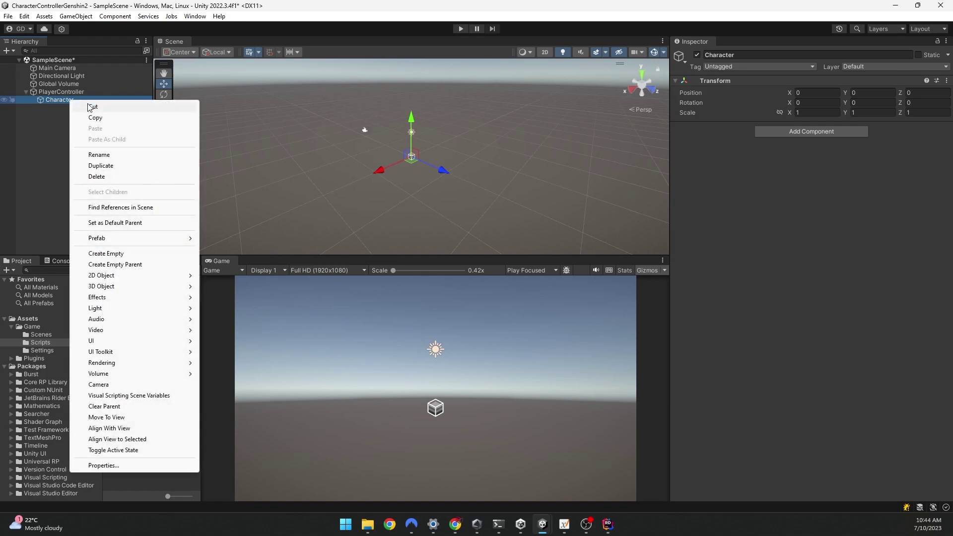
pyautogui.click(128, 254)
pyautogui.write('Graphics')
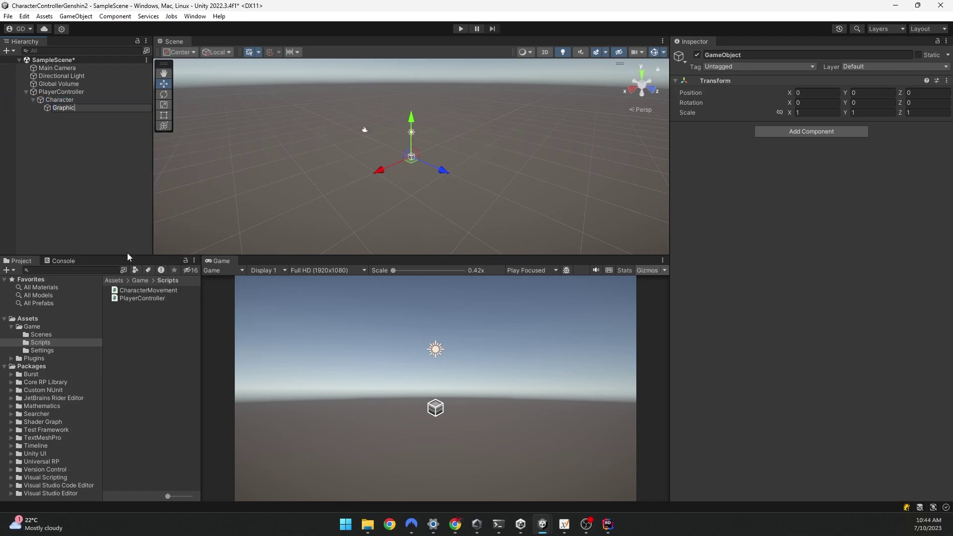
pyautogui.press('Return')
pyautogui.rightClick(64, 107)
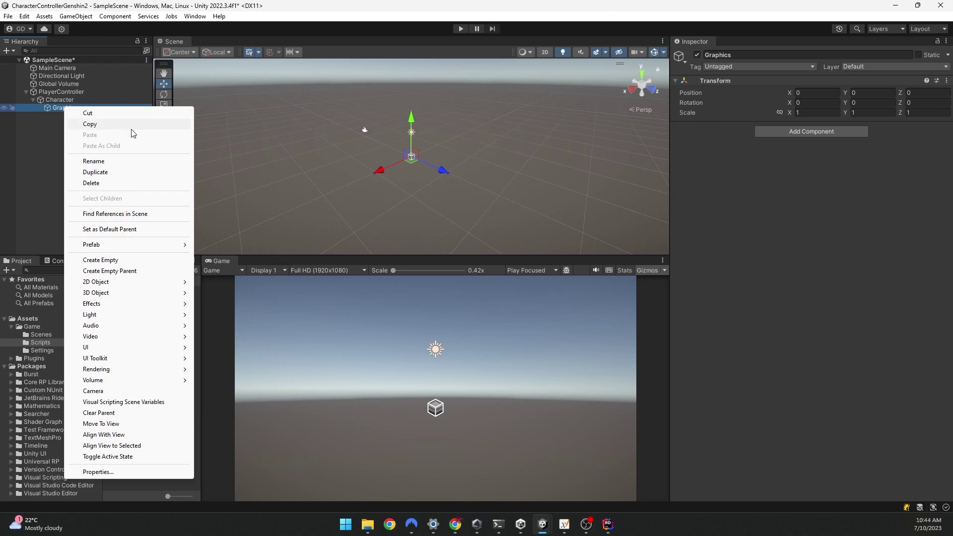
pyautogui.moveTo(149, 297)
pyautogui.click(235, 315)
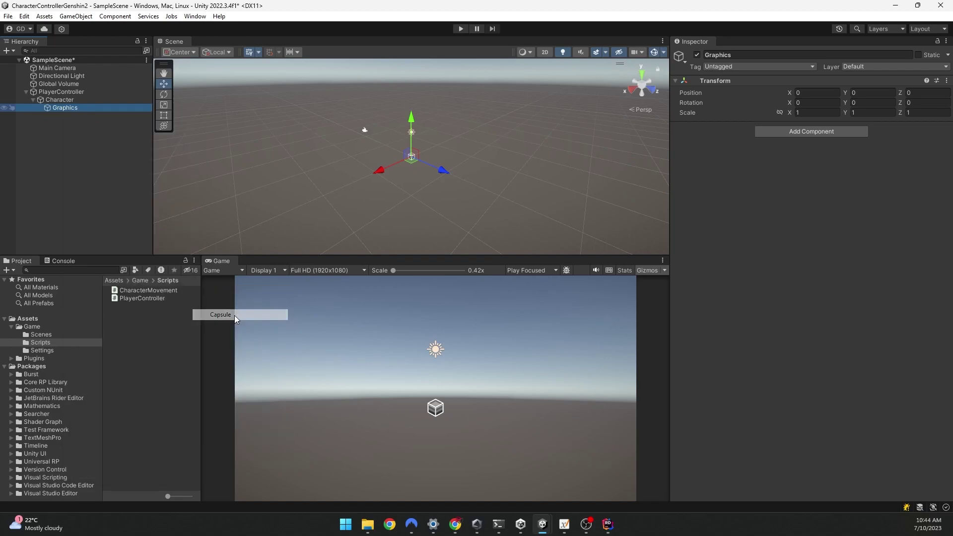
# Remove the Capsule's Capsule Collider and set its Position Y to 1.
pyautogui.click(85, 106)
pyautogui.click(84, 115)
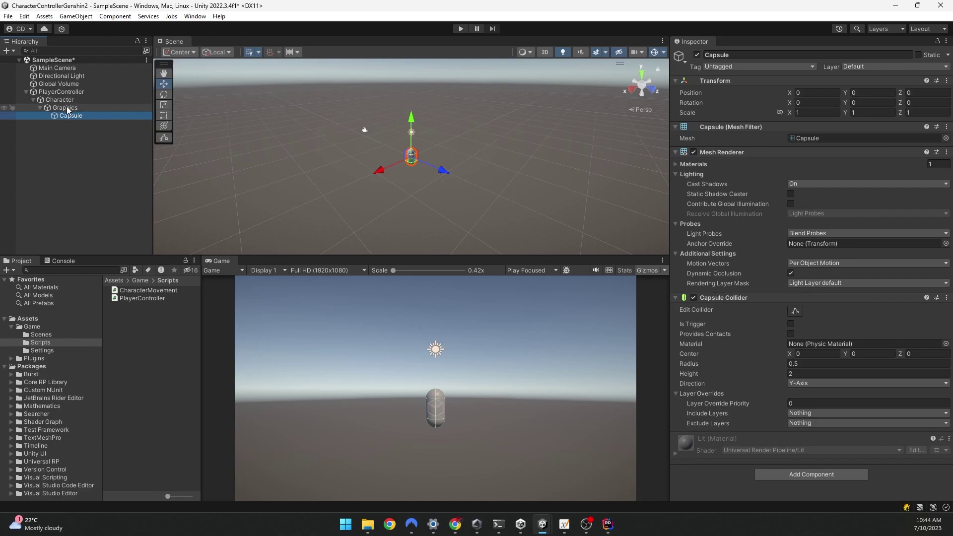
pyautogui.scroll(3, 391, 150)
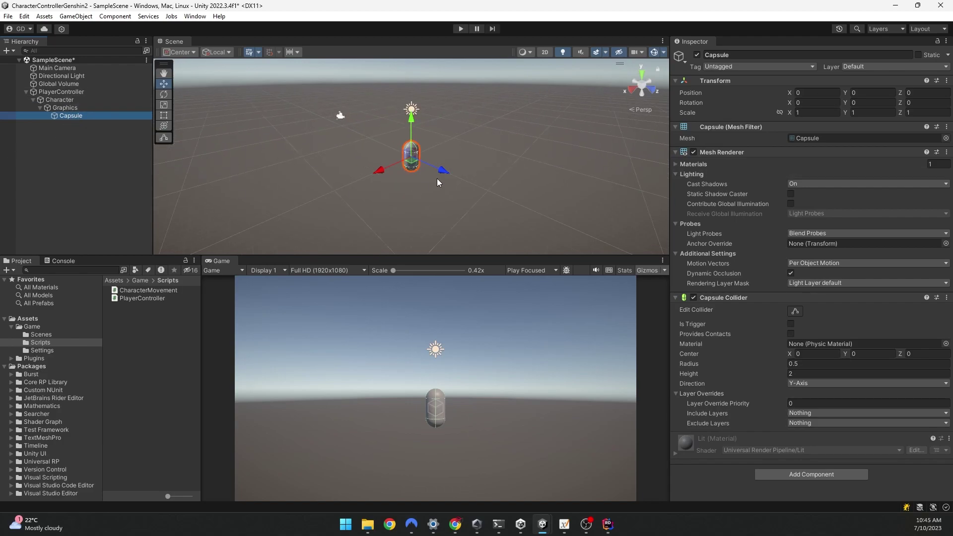
pyautogui.rightClick(722, 298)
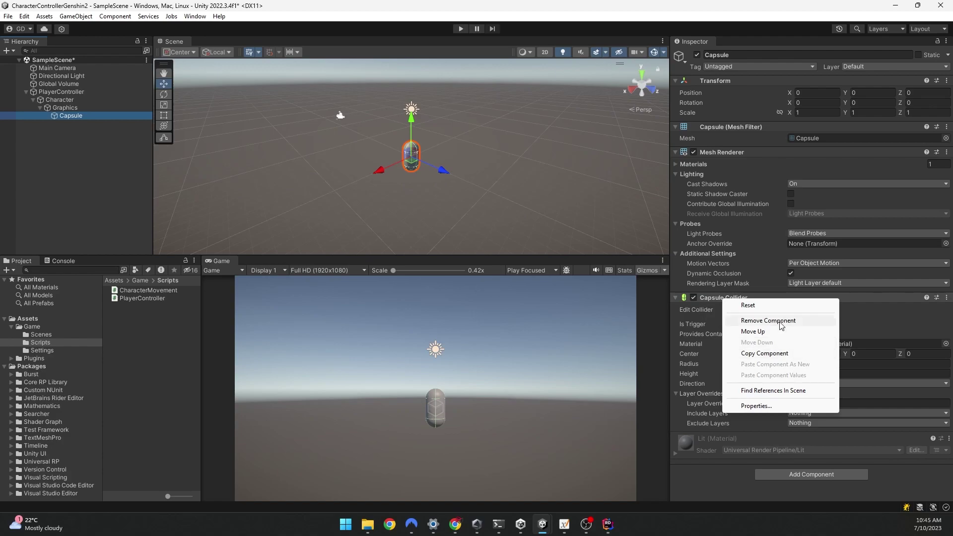
pyautogui.click(783, 321)
pyautogui.click(854, 93)
pyautogui.write('1')
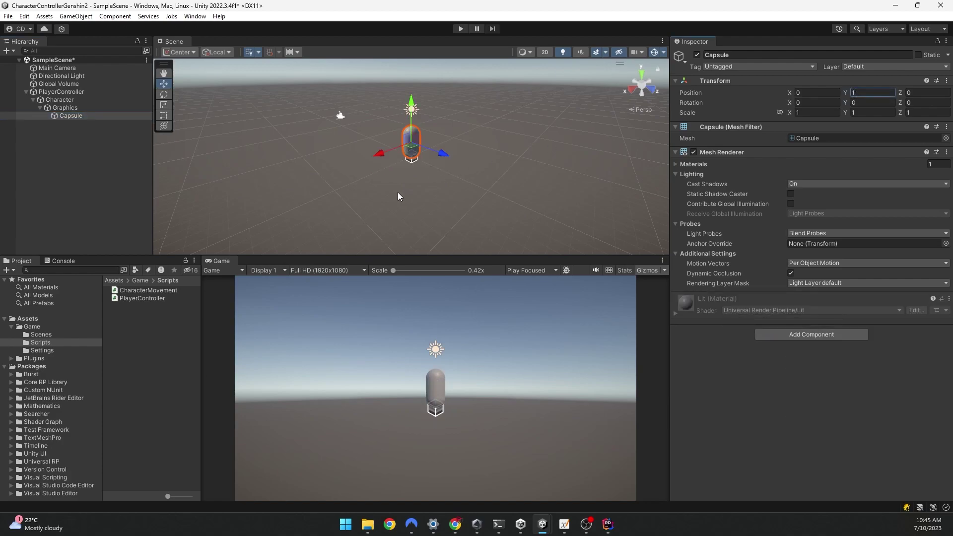
# Switch handles to Pivot, keep Character at the origin, and check the capsule's placement.
pyautogui.click(59, 98)
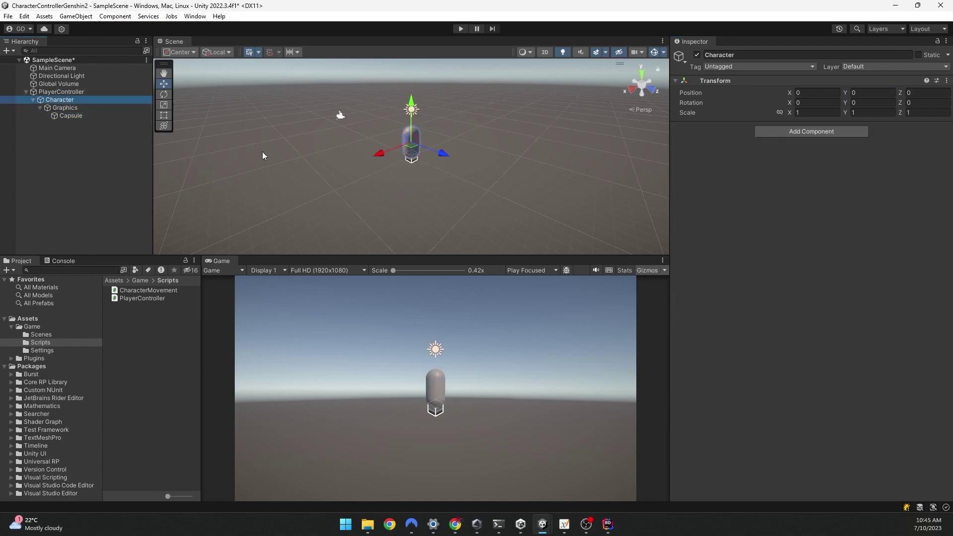
pyautogui.click(191, 52)
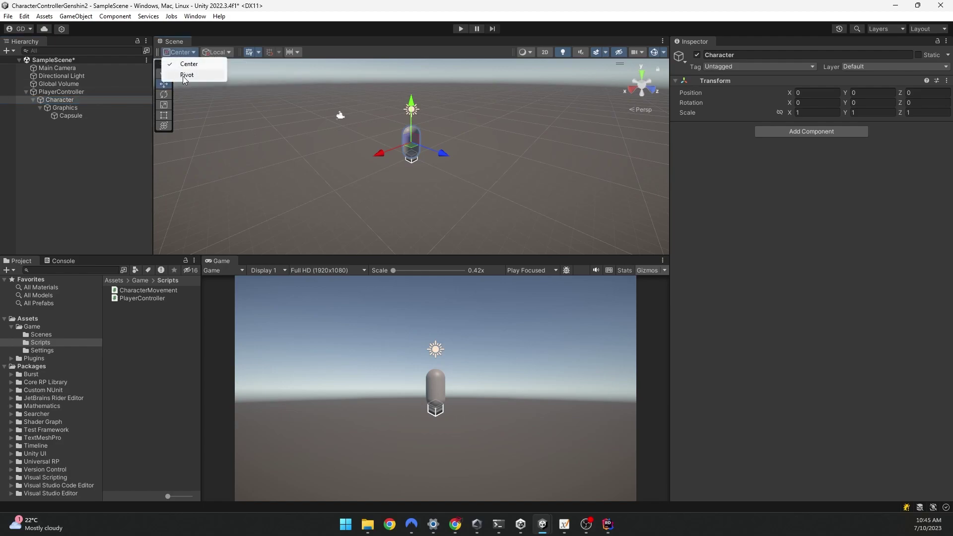
pyautogui.click(189, 75)
pyautogui.press('f')
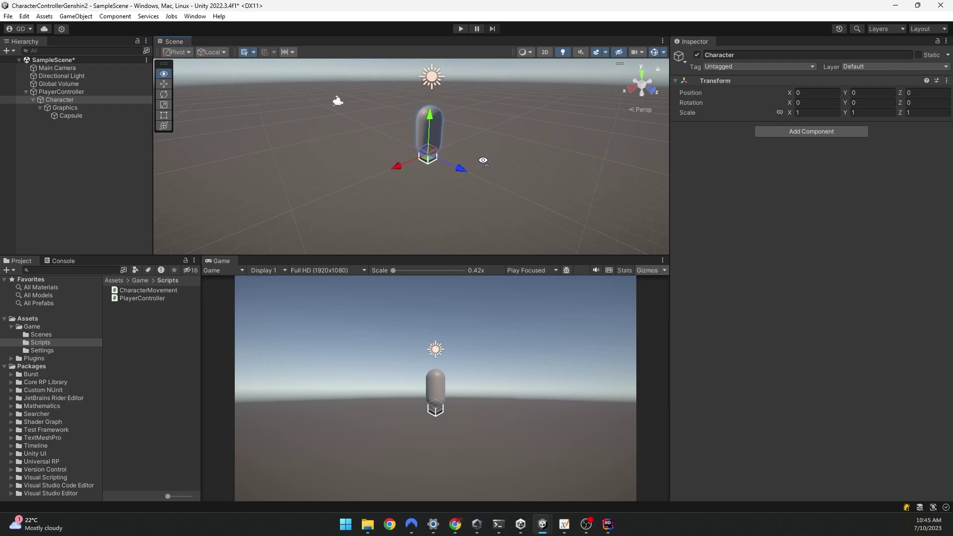
pyautogui.moveTo(466, 166)
pyautogui.mouseDown()
pyautogui.moveTo(496, 183)
pyautogui.moveTo(409, 169)
pyautogui.mouseUp()
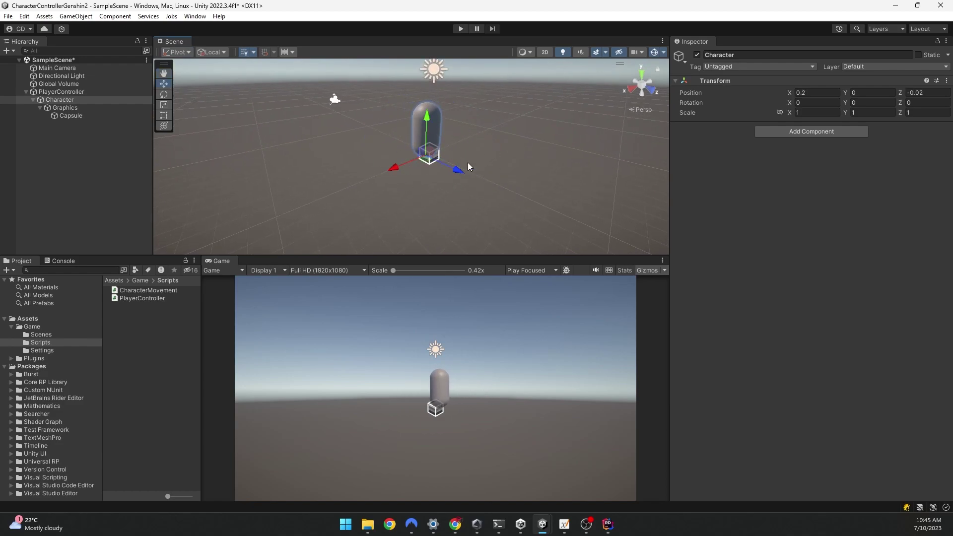
pyautogui.moveTo(468, 162); pyautogui.dragTo(455, 172)
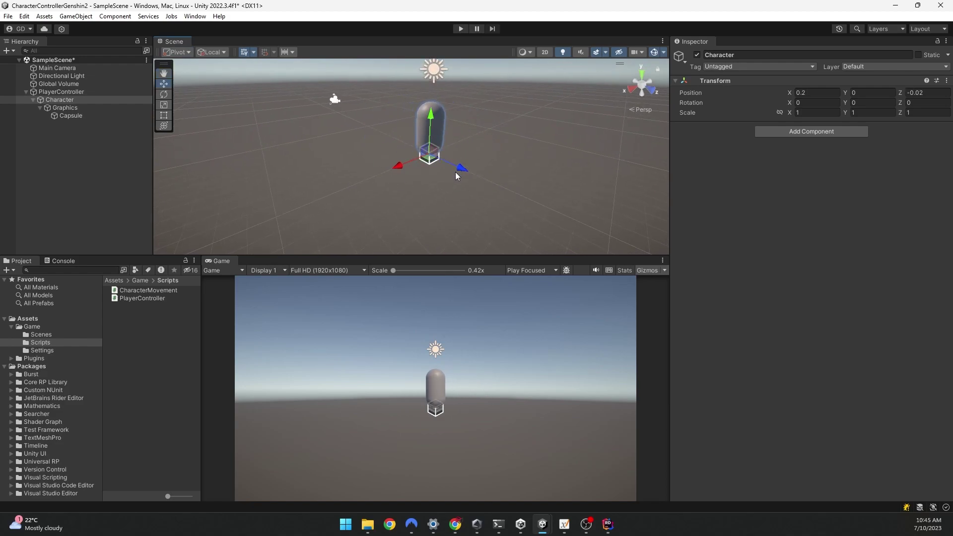
pyautogui.click(77, 116)
pyautogui.press('f')
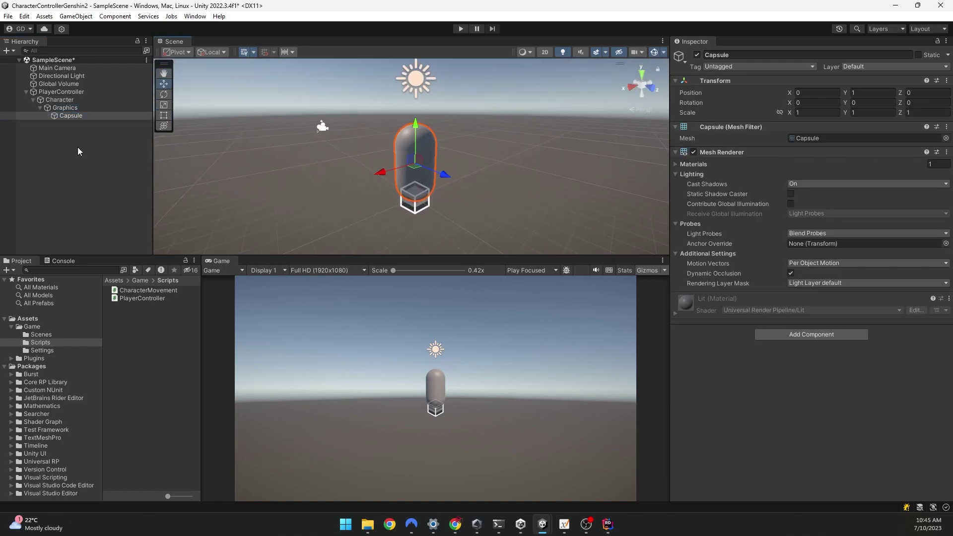
pyautogui.click(94, 108)
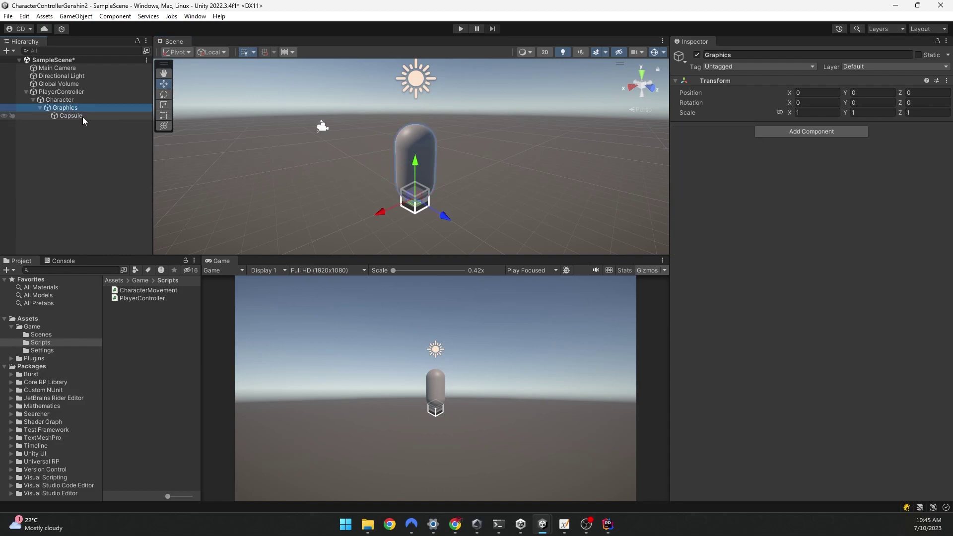
pyautogui.click(59, 100)
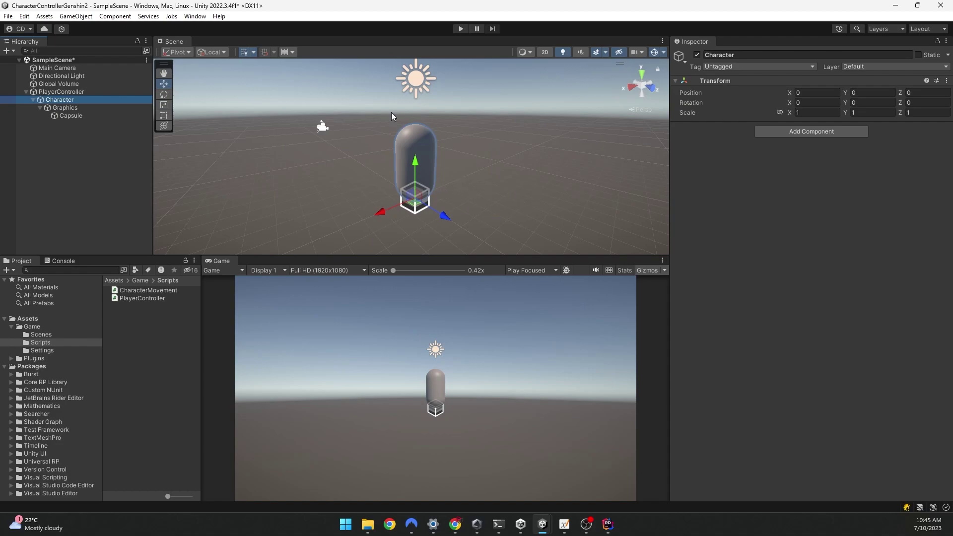
# Add the Player Controller script component to the PlayerController object.
pyautogui.click(72, 92)
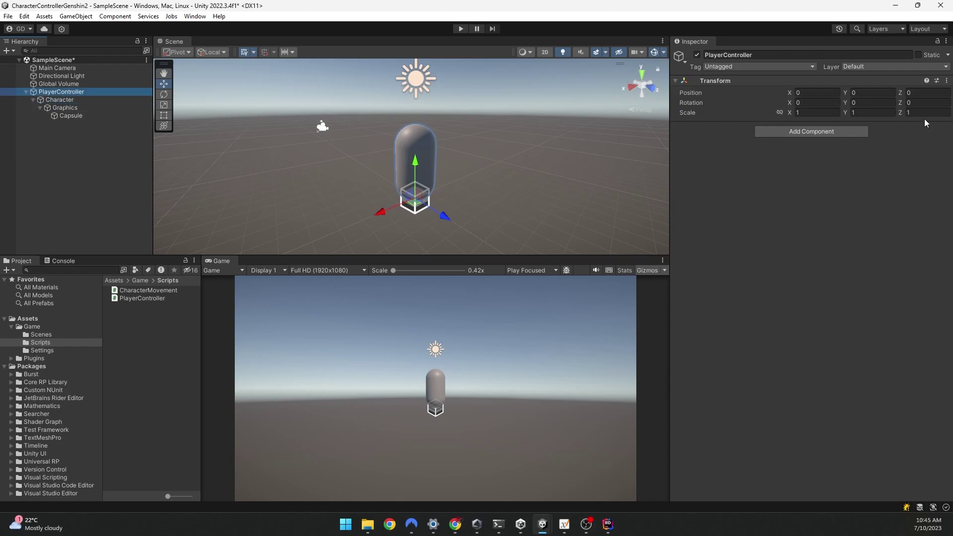
pyautogui.click(798, 136)
pyautogui.write('play')
pyautogui.press('Down')
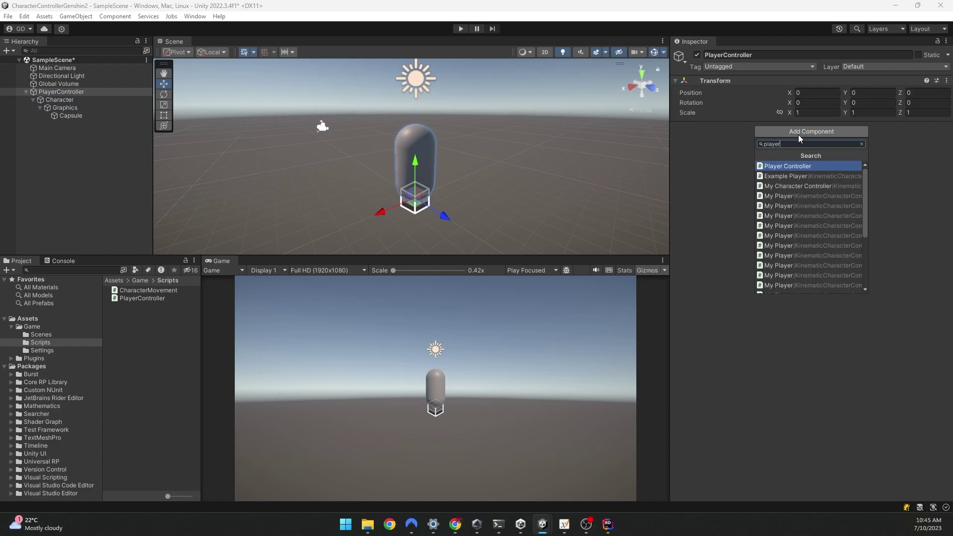
pyautogui.press('Return')
# Enter Play mode and test the W, S and D movement inputs in the Console.
pyautogui.hotkey('ctrl', 'shift', 'c')
pyautogui.click(461, 30)
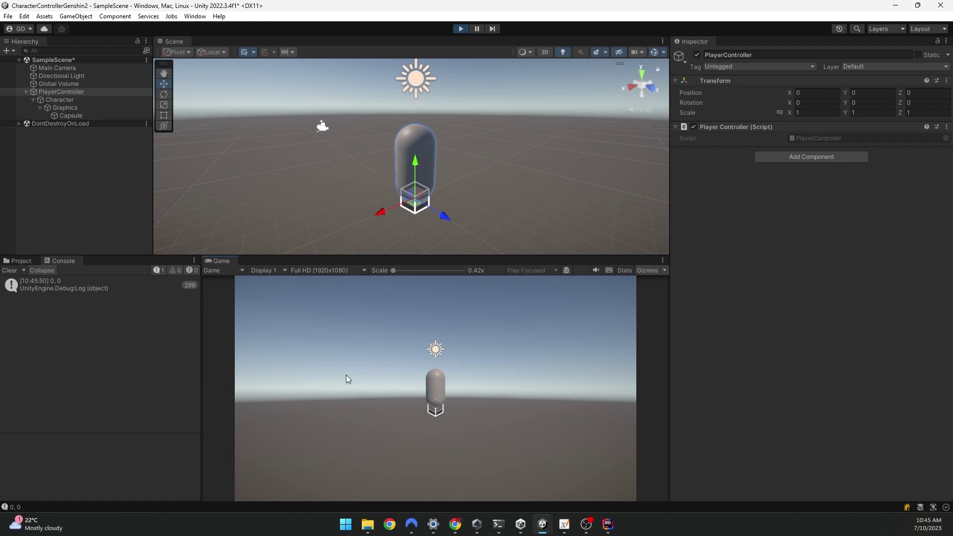
pyautogui.press('w')
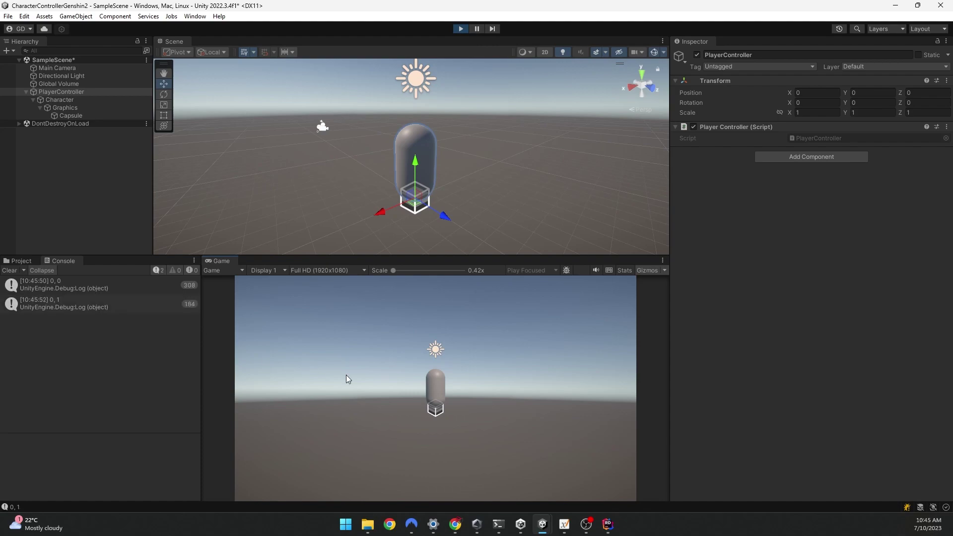
pyautogui.press('s')
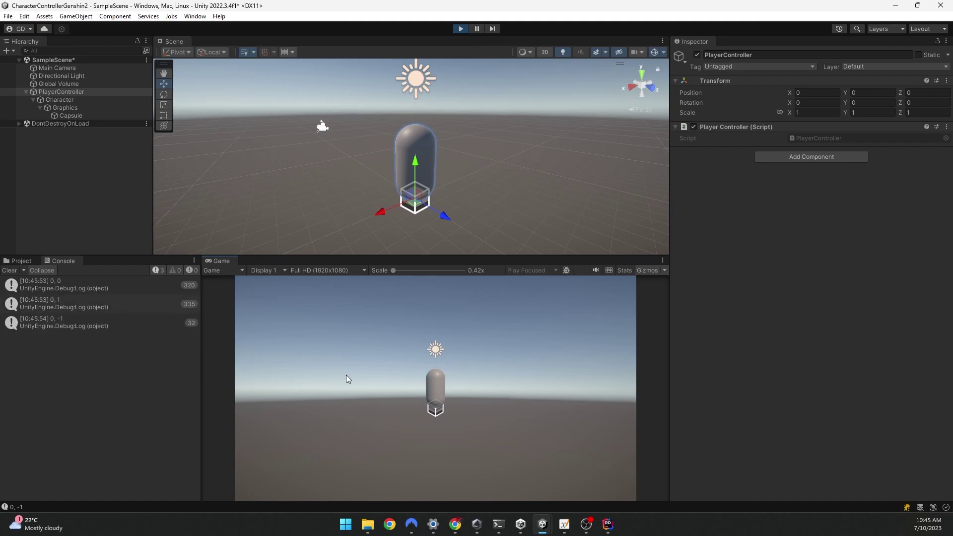
pyautogui.press('d')
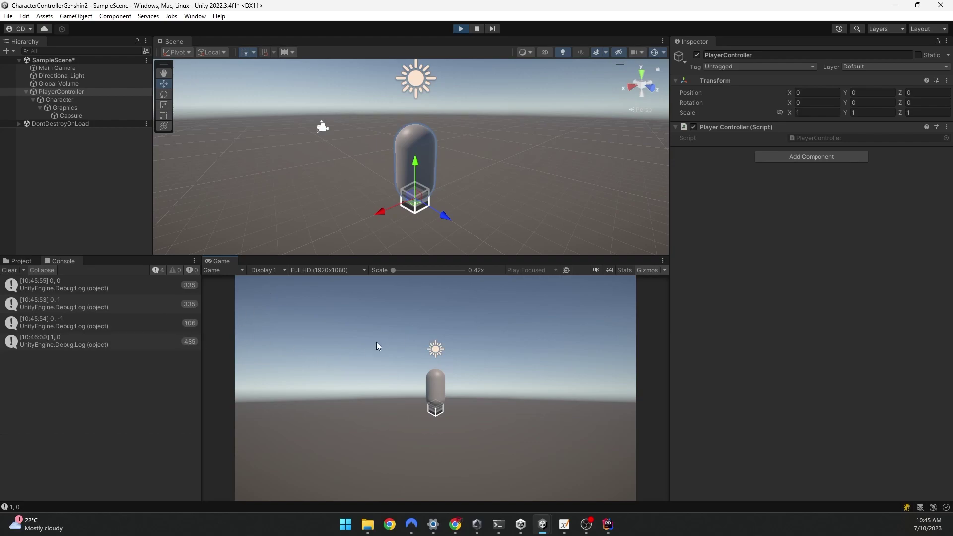
# Test the A, S, W, D sideways and diagonal inputs, then stop Play mode.
pyautogui.press('a')
pyautogui.press('s')
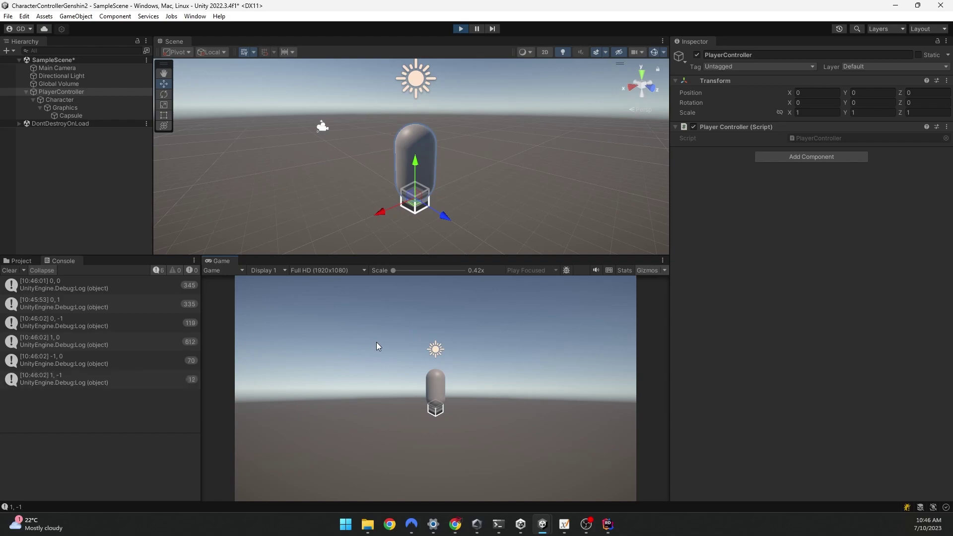
pyautogui.press('w')
pyautogui.press('d')
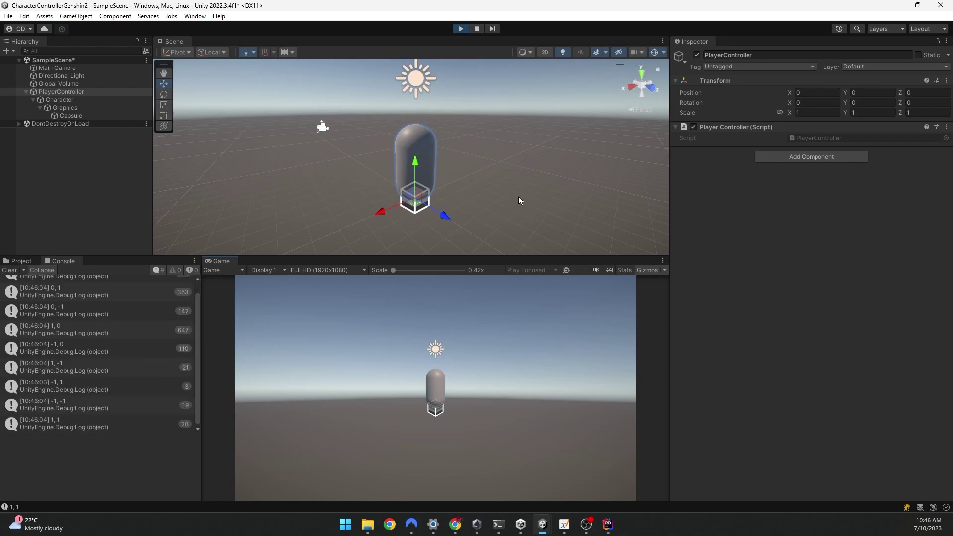
pyautogui.click(464, 28)
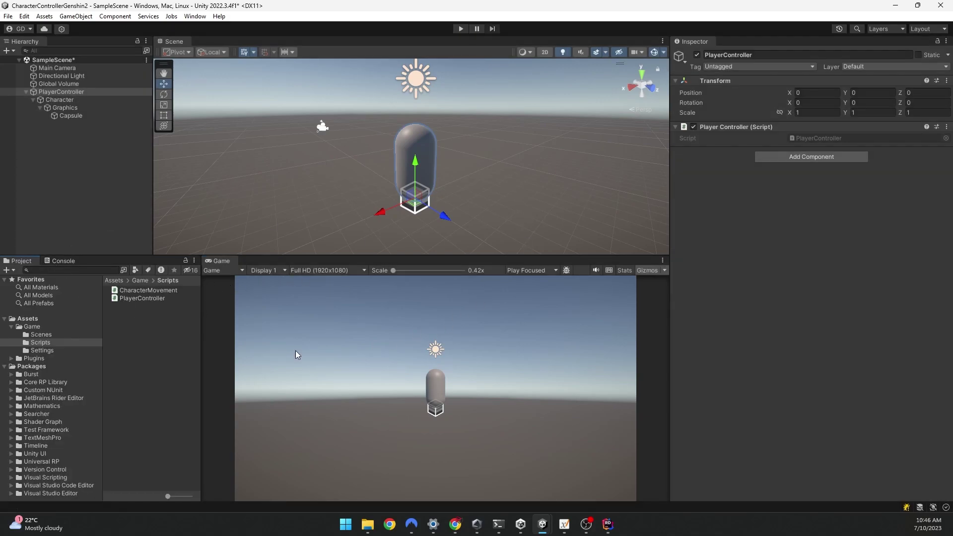
# Open CharacterMovement.cs in Rider and delete its Start and Update methods.
pyautogui.doubleClick(158, 290)
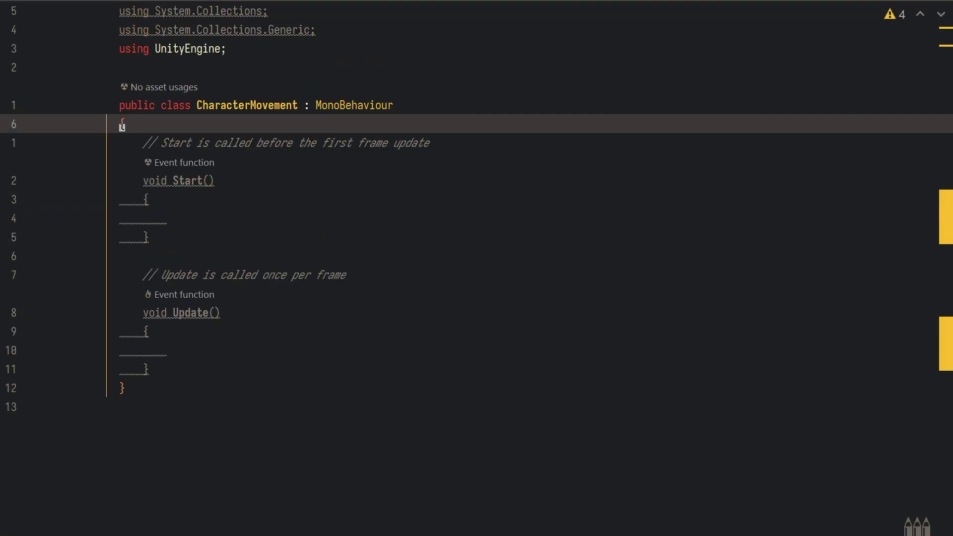
pyautogui.press('d')
pyautogui.press('i')
pyautogui.press('{')
pyautogui.press('k')
pyautogui.press('k')
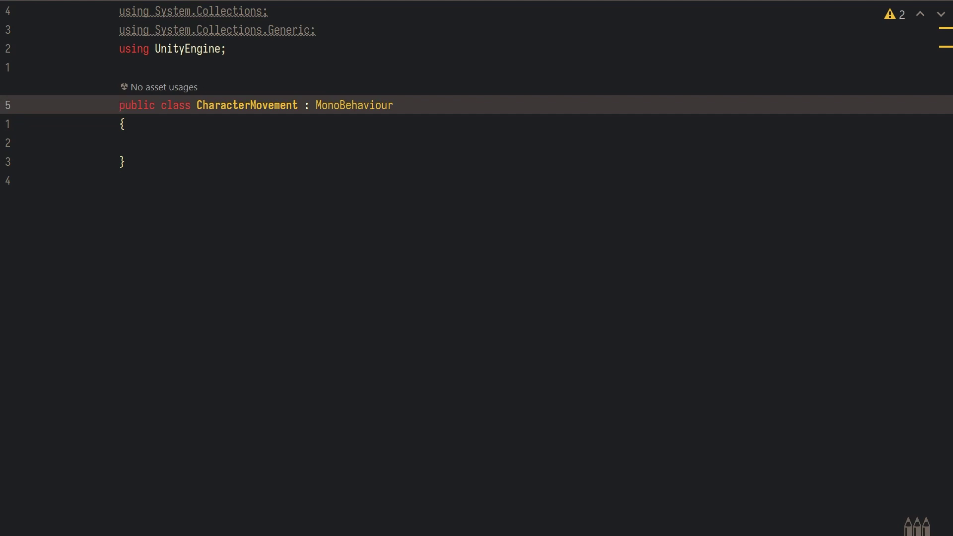
pyautogui.click(235, 105)
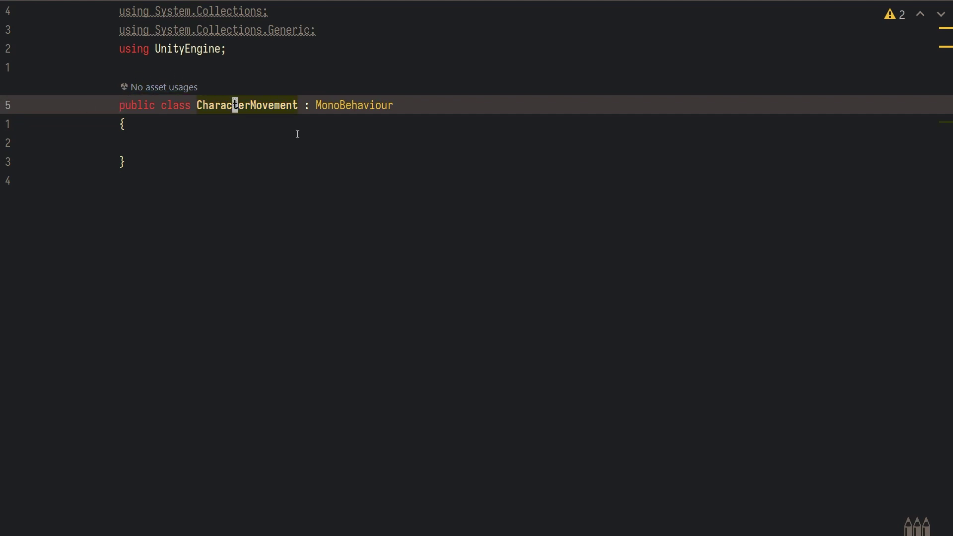